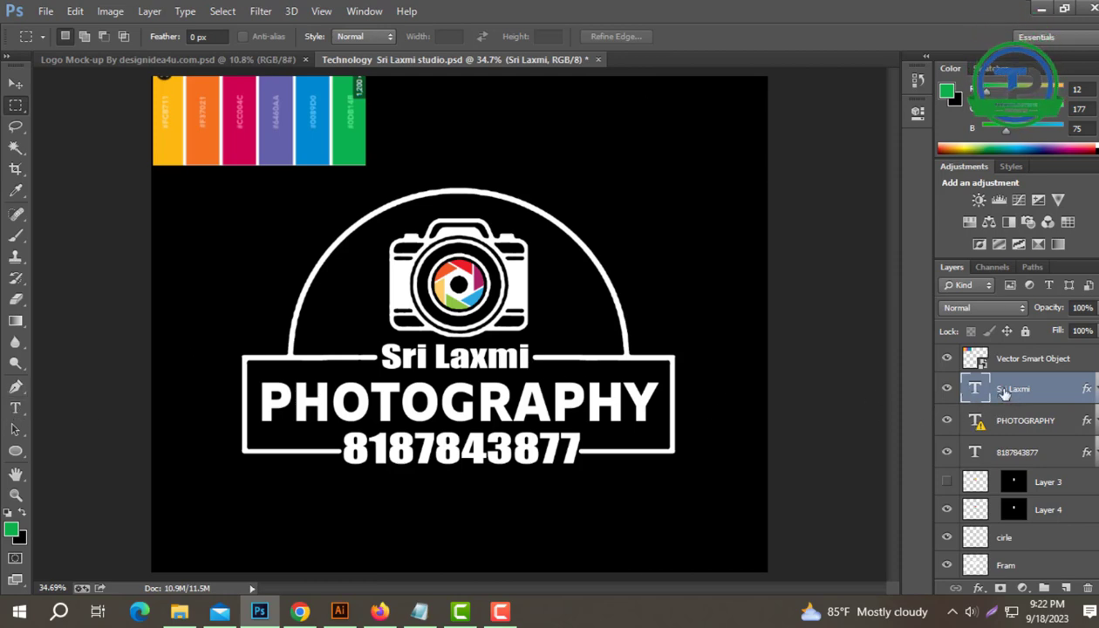
Set the Color Overlay of the "Sri Laxmi" text layer to yellow #fdb812, sampled from the palette's first swatch.
right_click(986, 388)
left_click(723, 117)
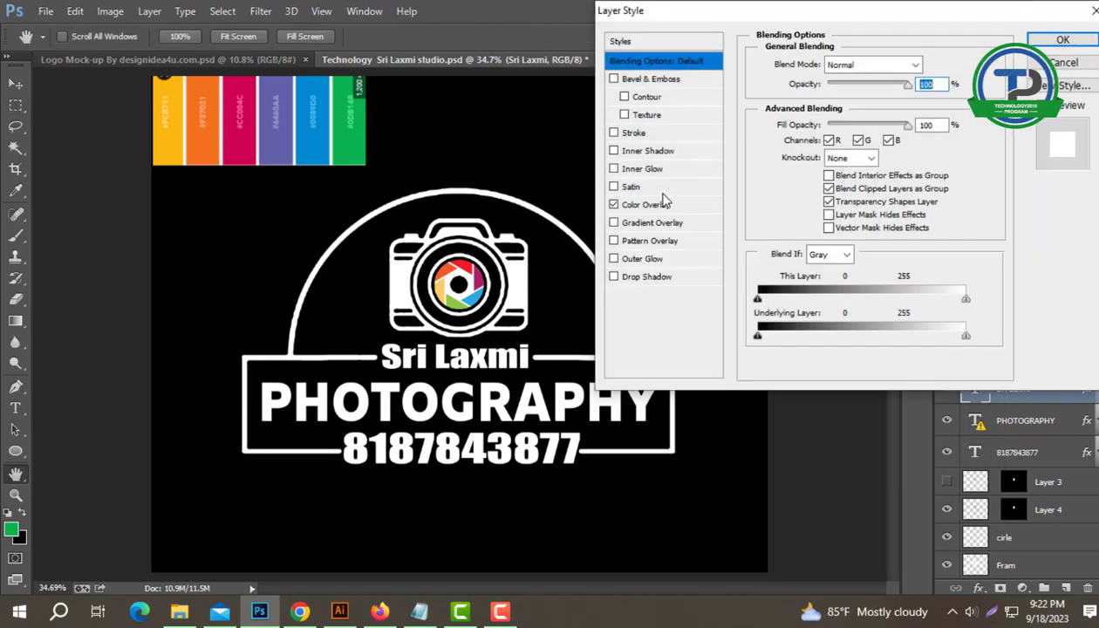
left_click_drag(792, 17, 828, 78)
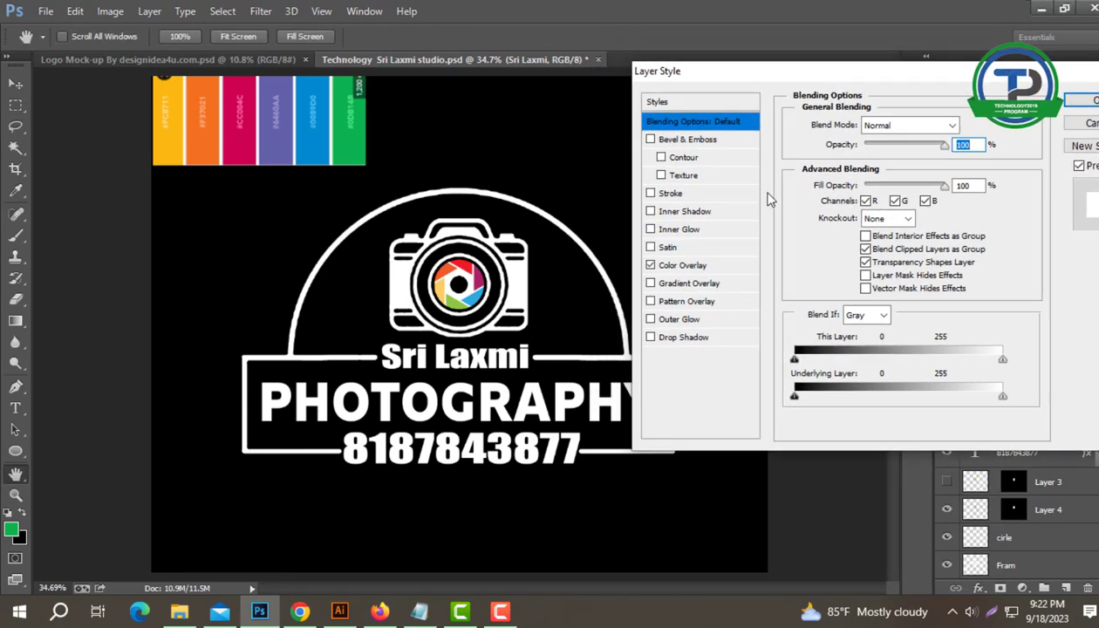
left_click(687, 268)
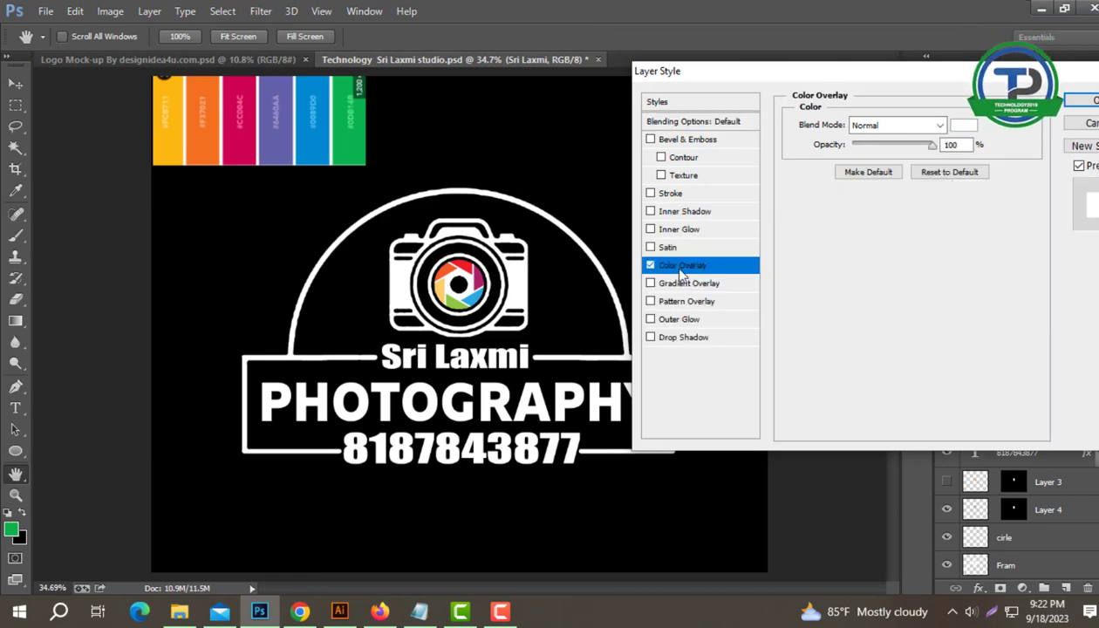
key("Tab")
left_click(958, 128)
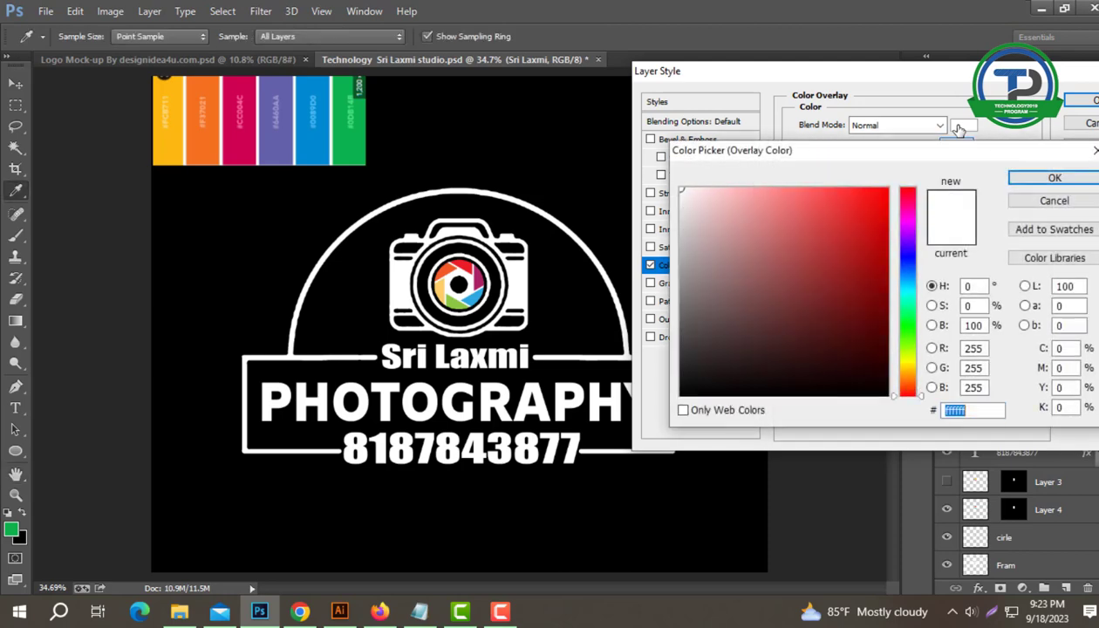
left_click(356, 145)
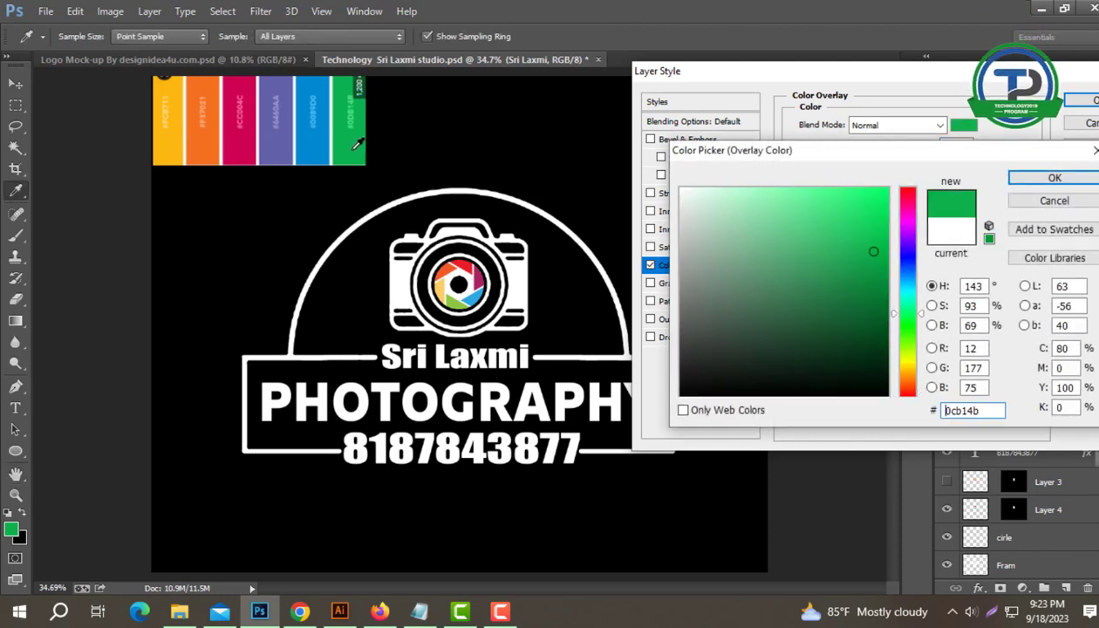
left_click(314, 141)
left_click(238, 147)
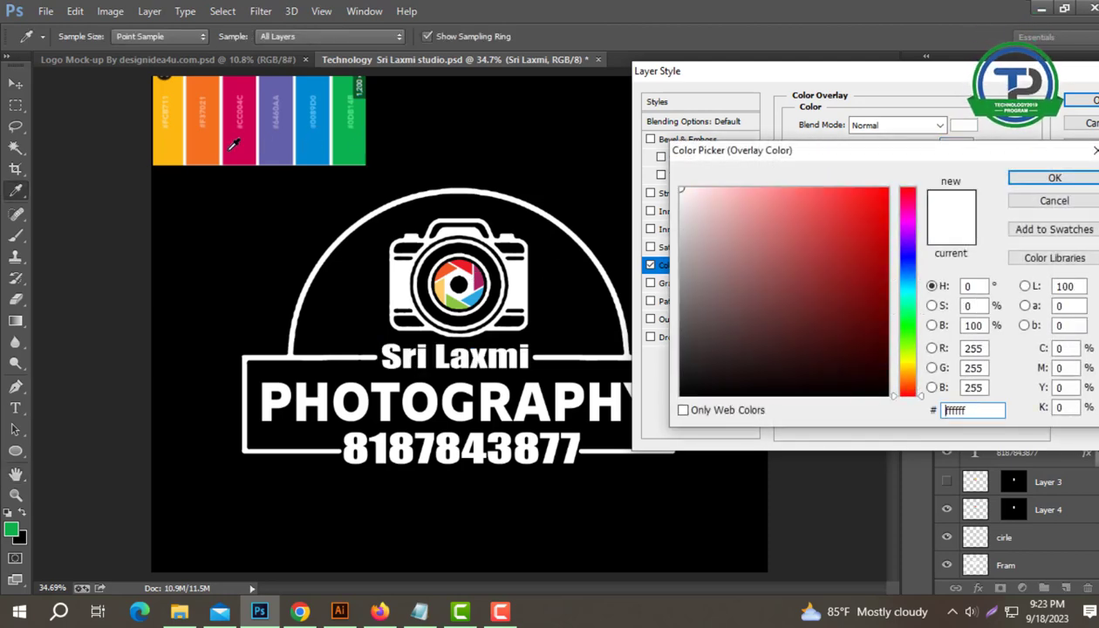
left_click(234, 141)
left_click(202, 144)
left_click(174, 146)
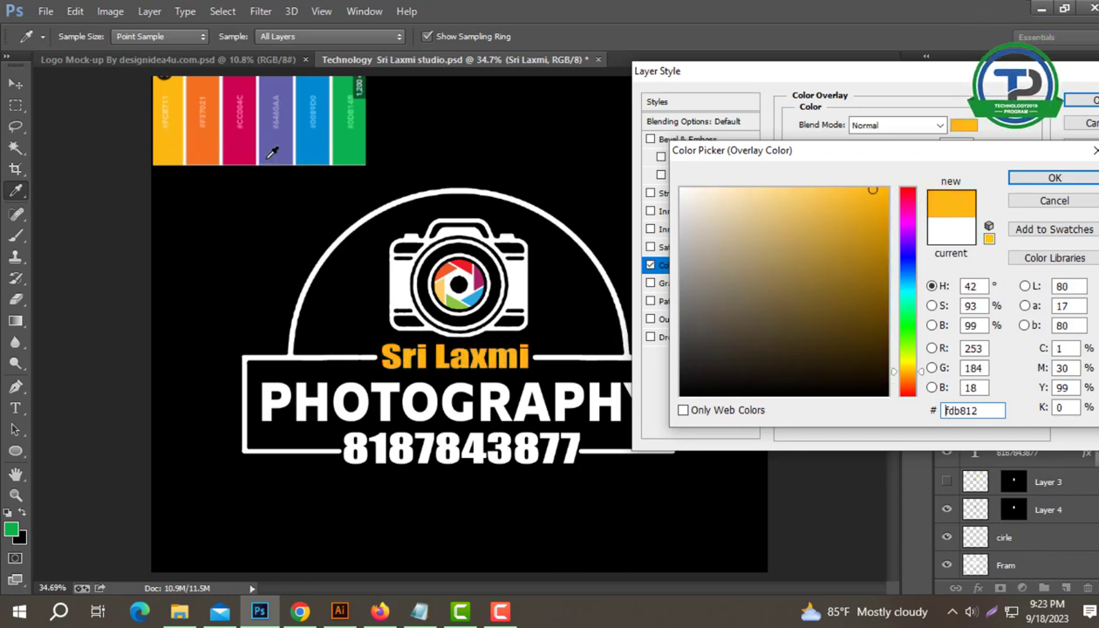
left_click(1051, 178)
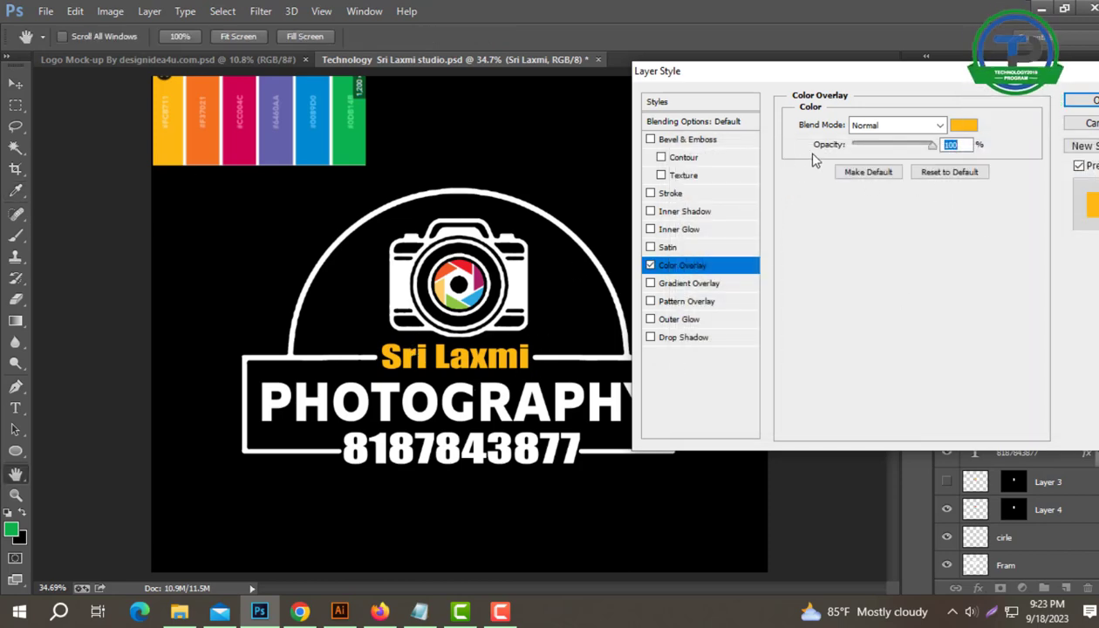
left_click(1079, 103)
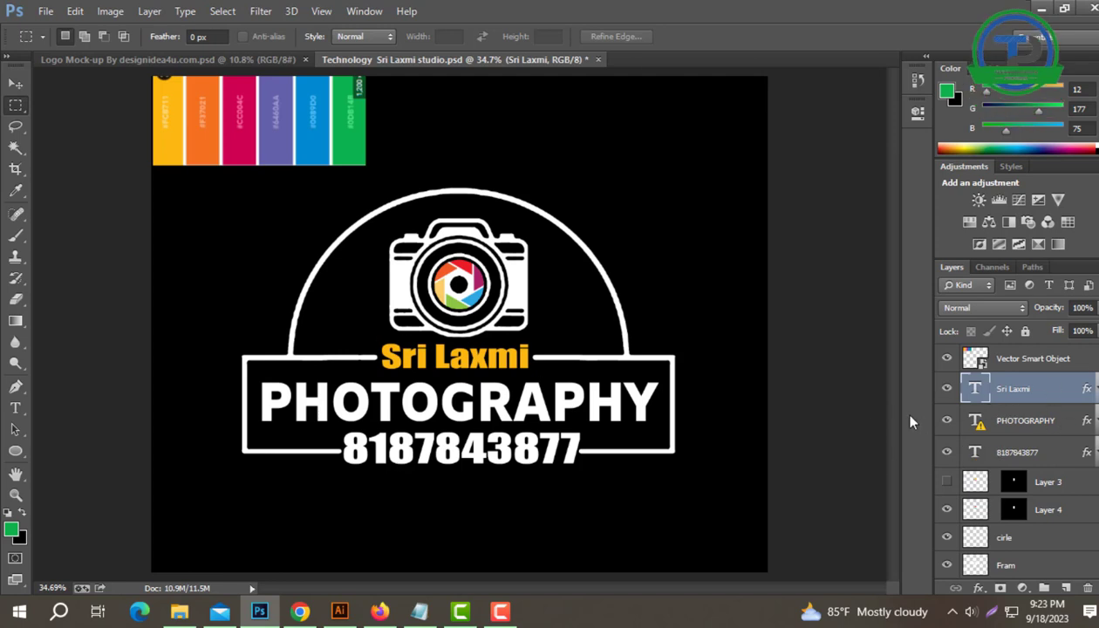
Set the Color Overlay of the PHOTOGRAPHY text layer to green #0cb14b, sampled from the palette's green swatch.
left_click(1010, 422)
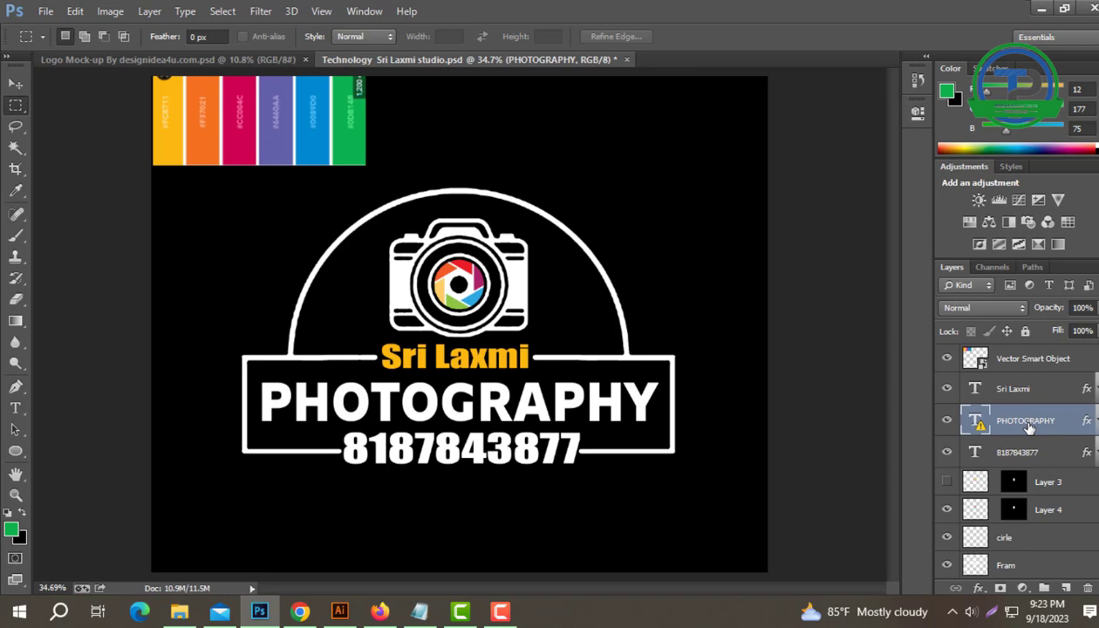
right_click(1030, 427)
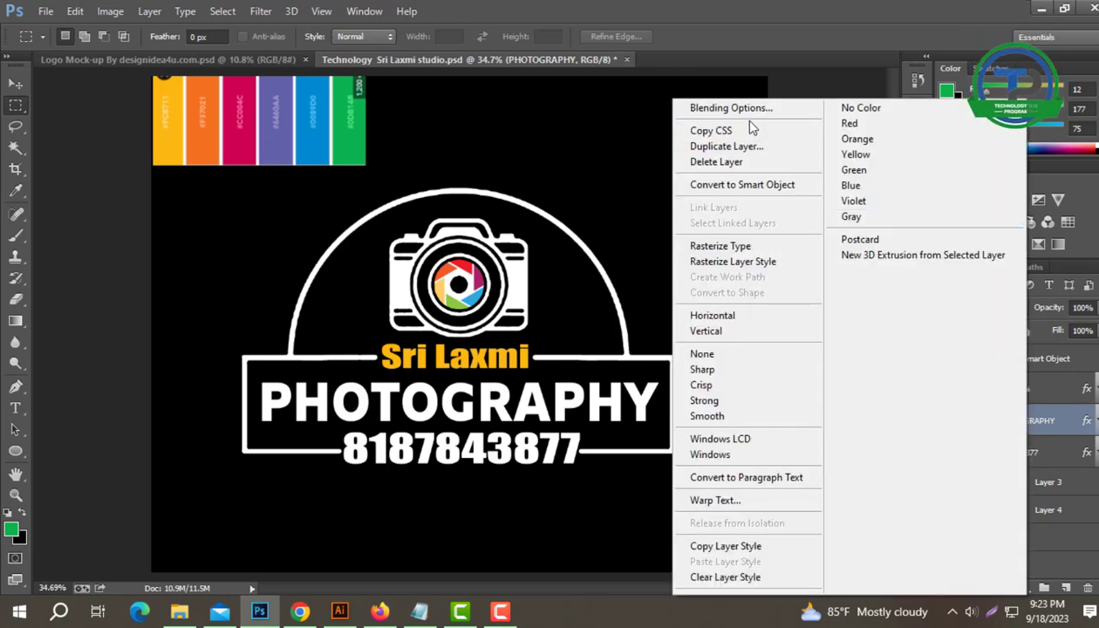
left_click(744, 110)
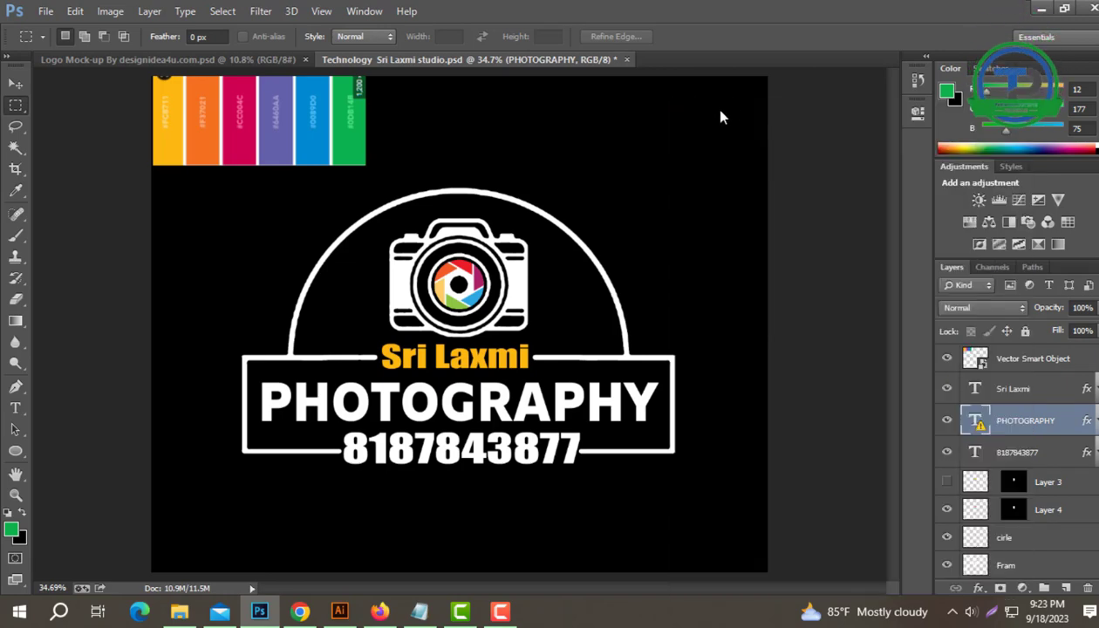
left_click_drag(728, 71, 738, 58)
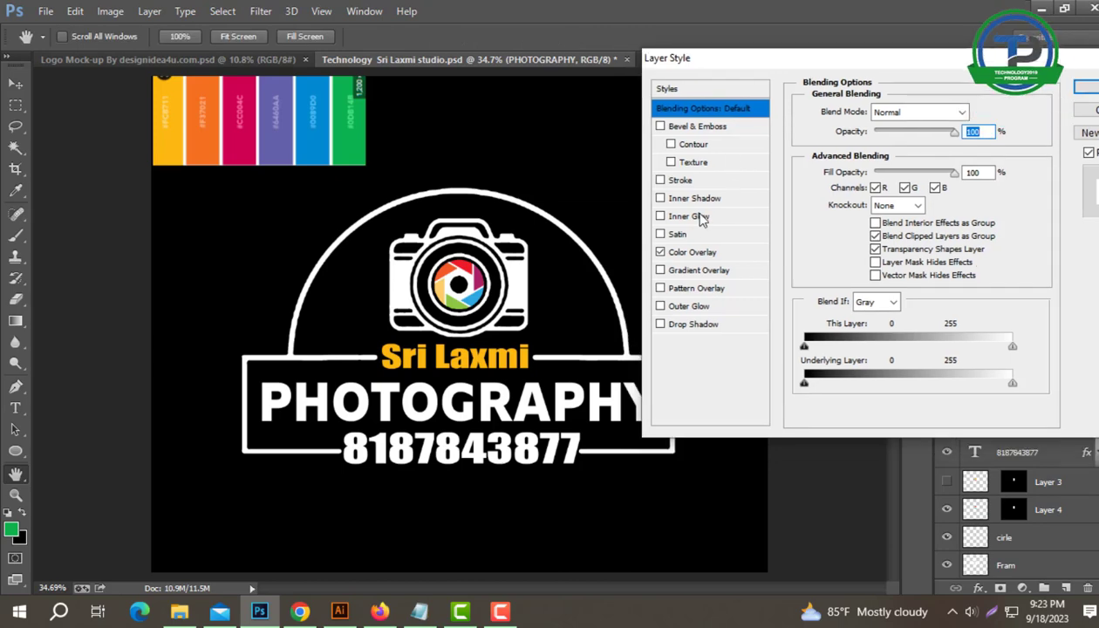
left_click(676, 252)
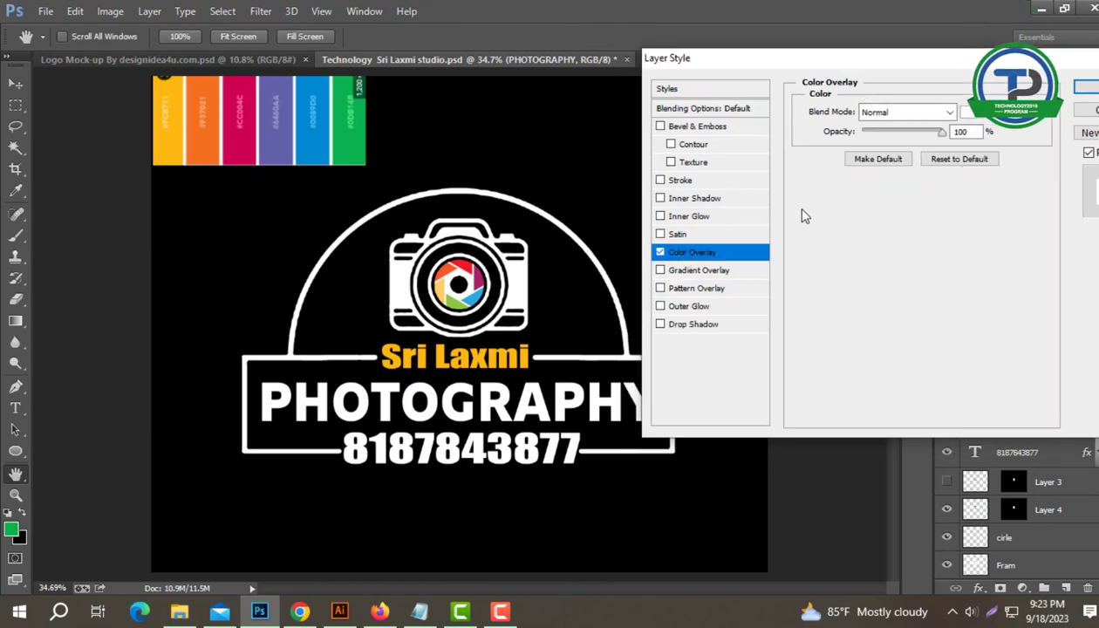
left_click(971, 115)
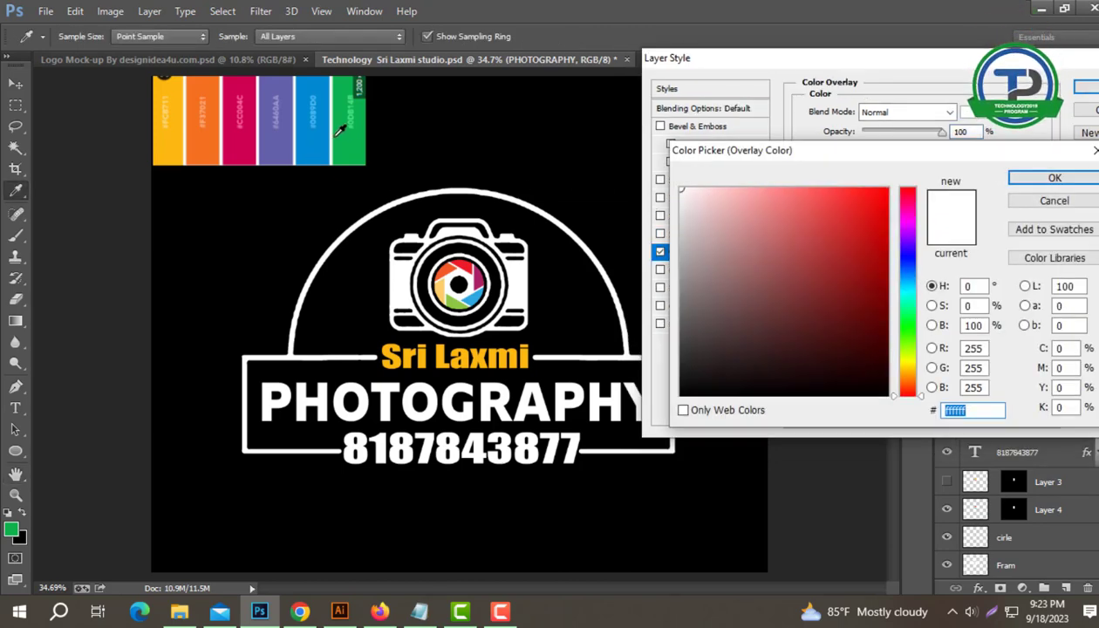
left_click(343, 140)
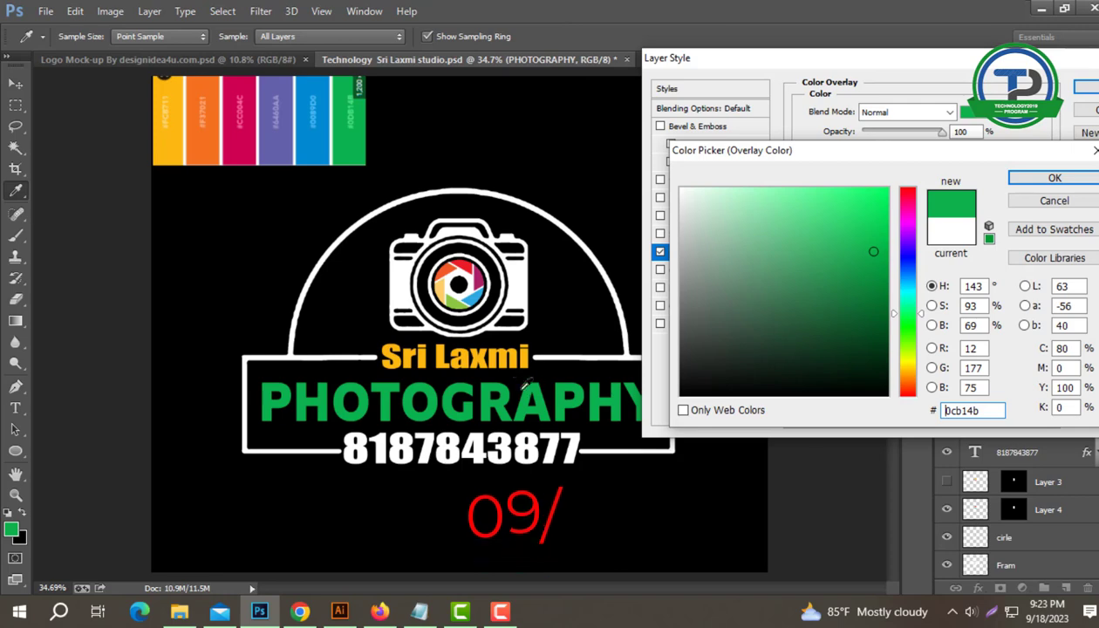
left_click(1051, 180)
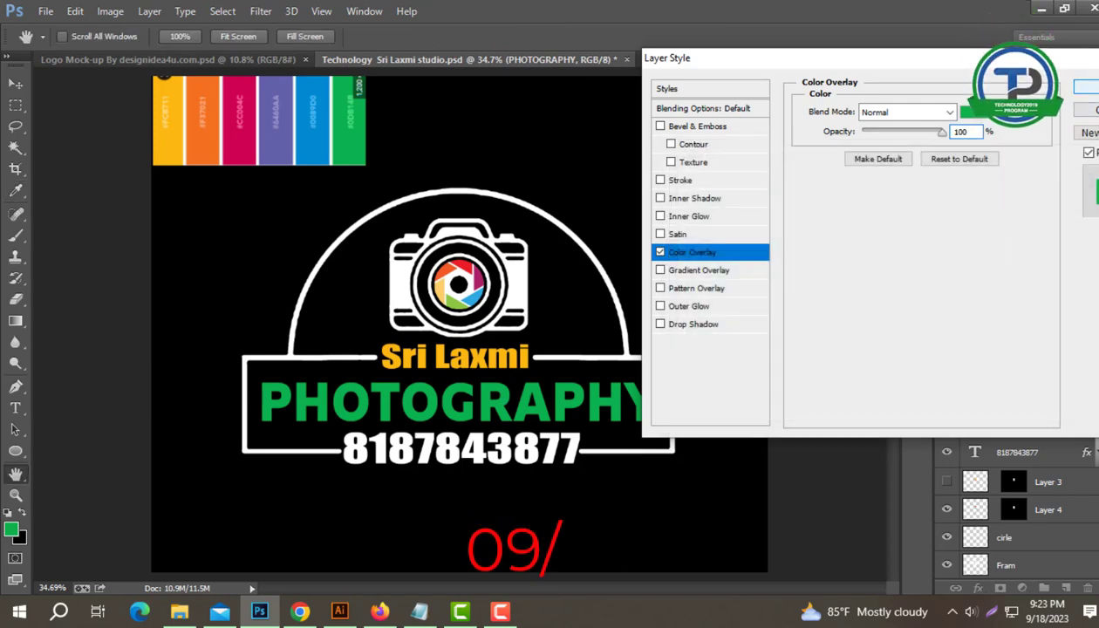
left_click(1087, 87)
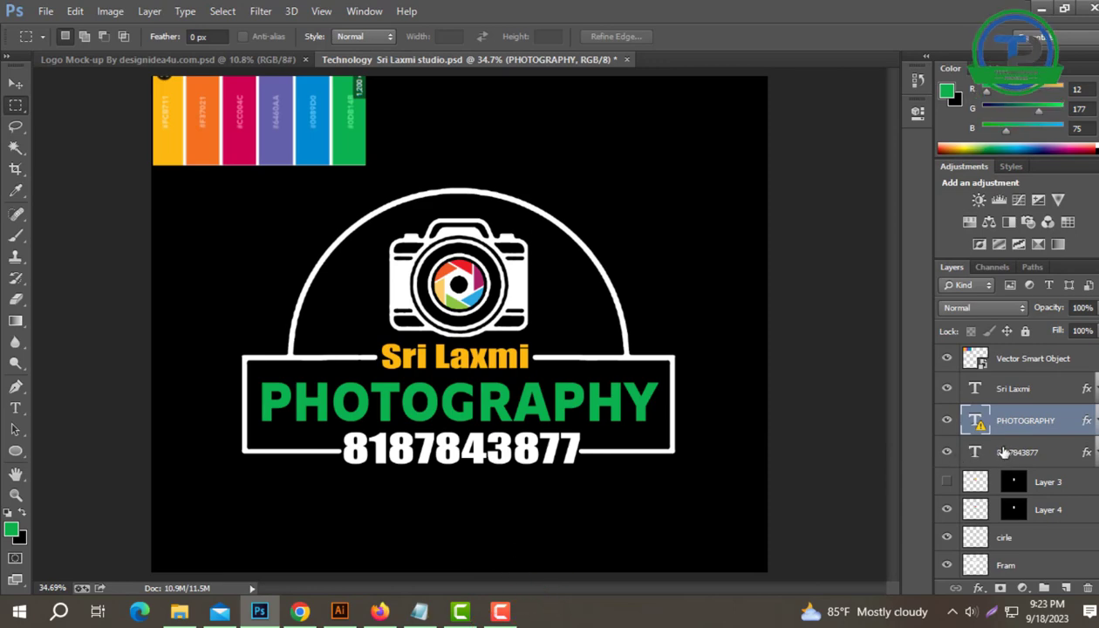
Set the Color Overlay of the phone number text layer to yellow #fdb812, sampled from the "Sri Laxmi" text.
right_click(995, 453)
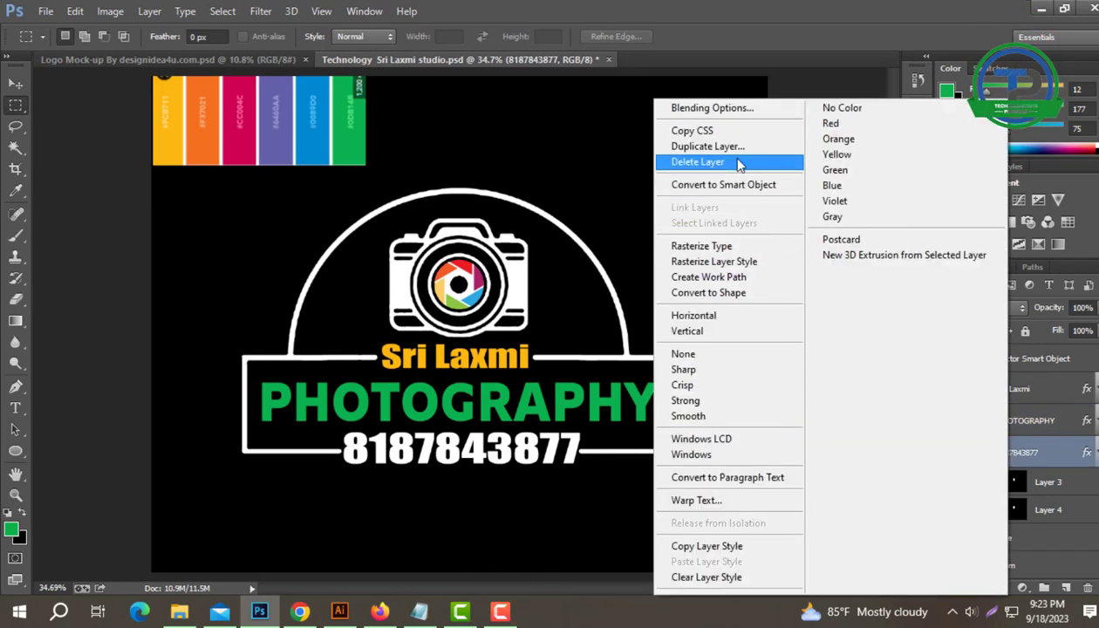
left_click(750, 109)
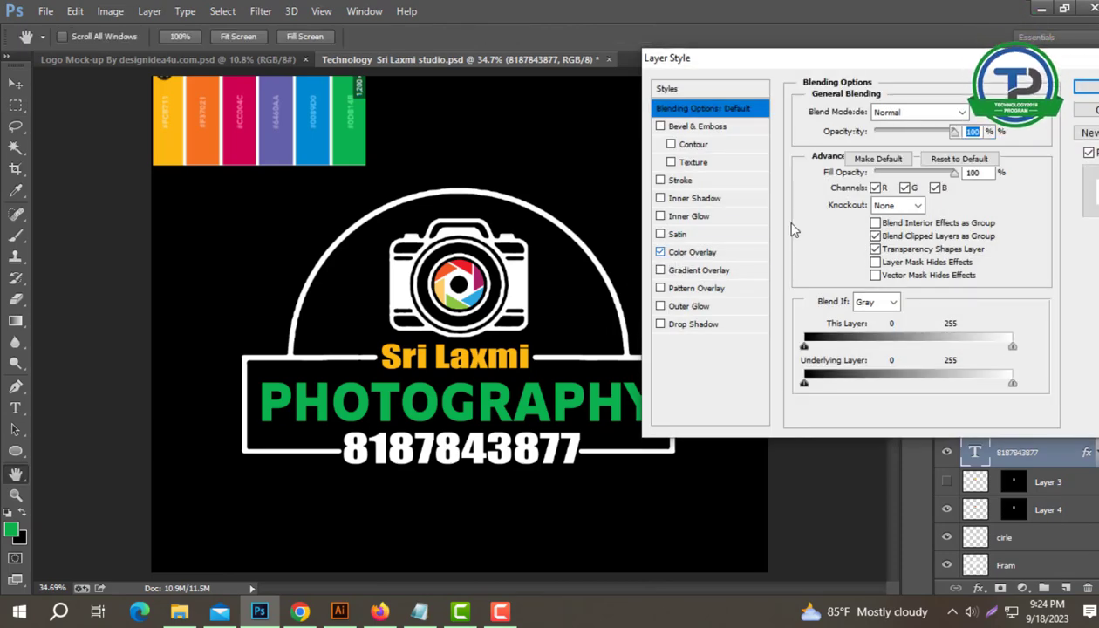
left_click(692, 252)
left_click(975, 113)
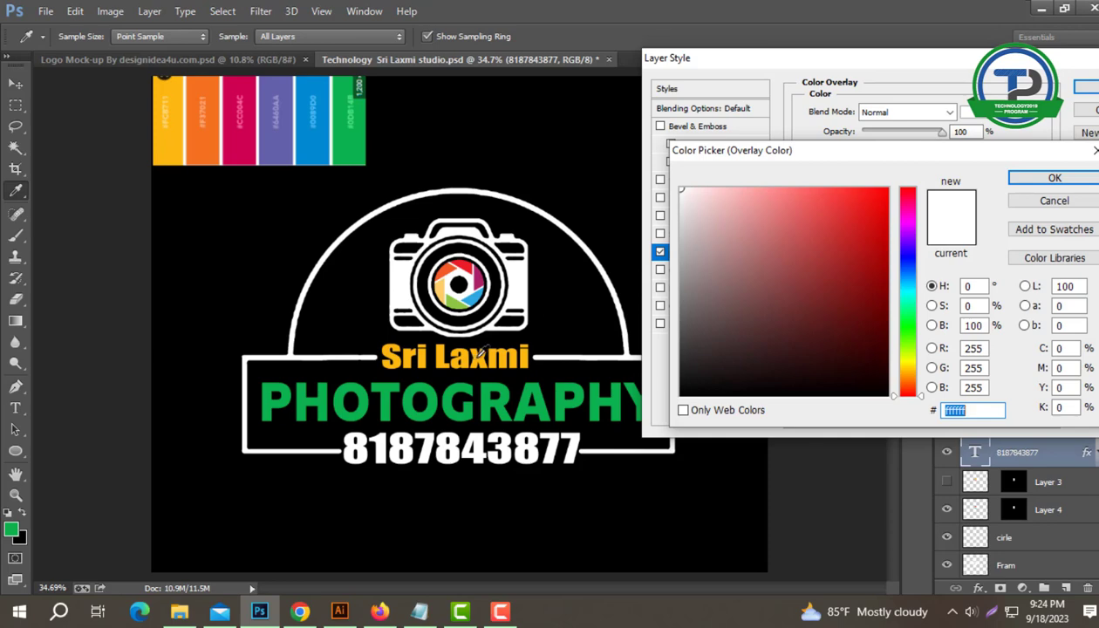
left_click(481, 353)
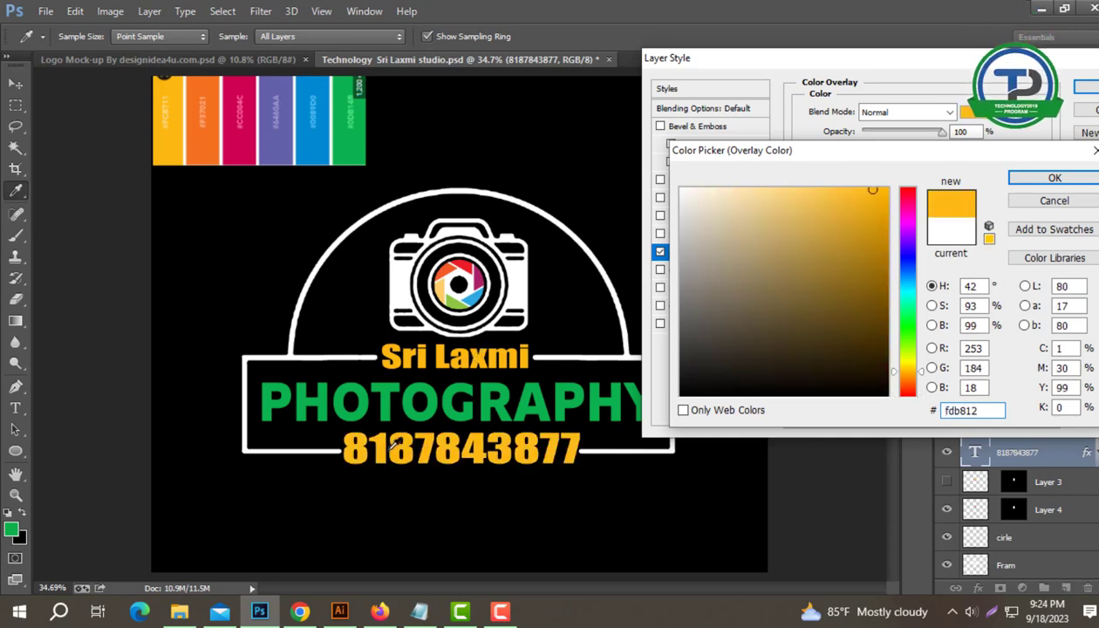
left_click(1052, 178)
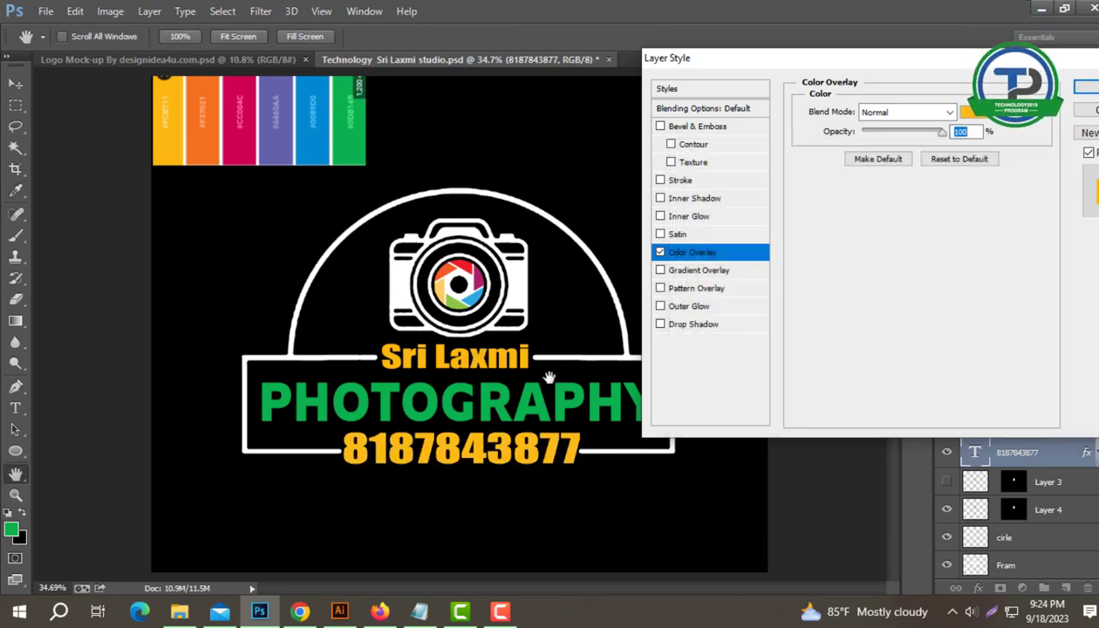
left_click(1091, 88)
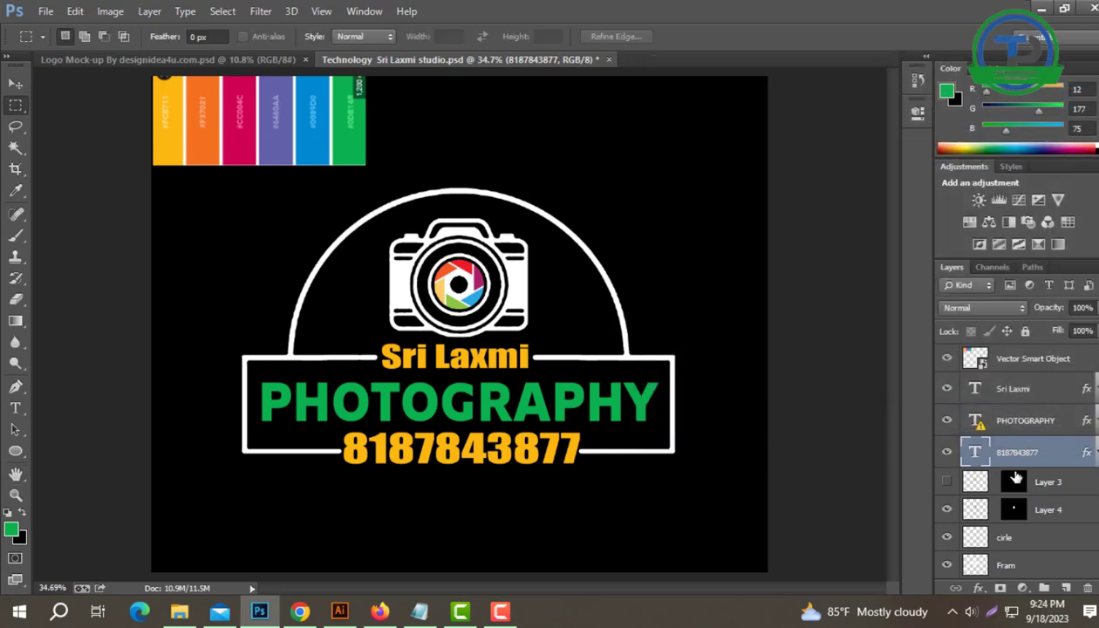
Add a Color Overlay to the Fram layer in green #0cb14b, sampled from the PHOTOGRAPHY text.
scroll(979, 517, "down", 1)
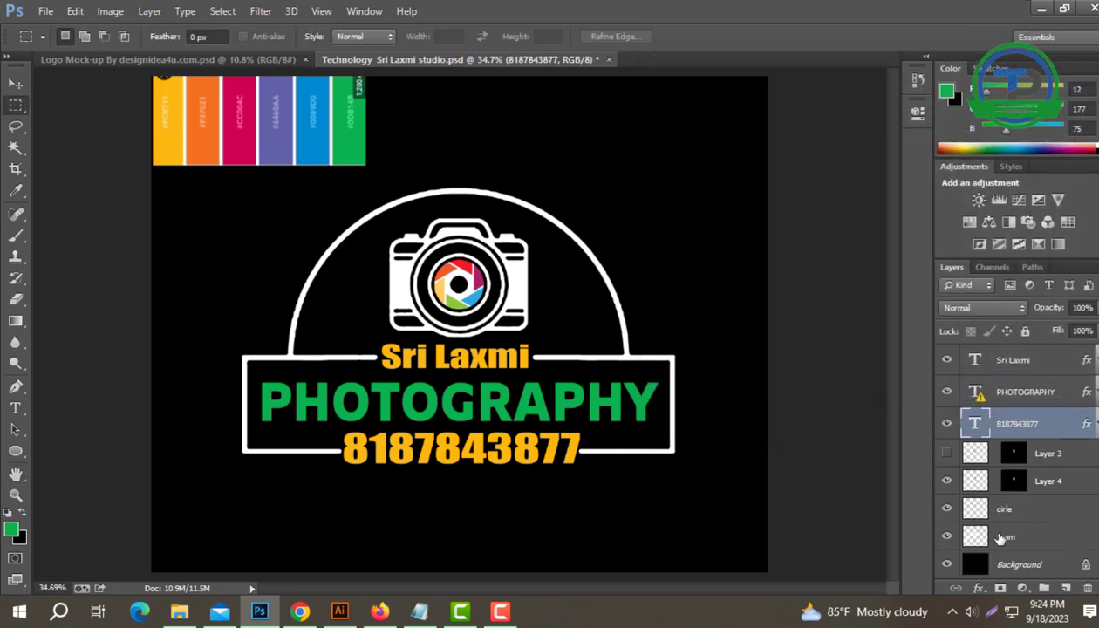
left_click(1000, 539)
right_click(1008, 541)
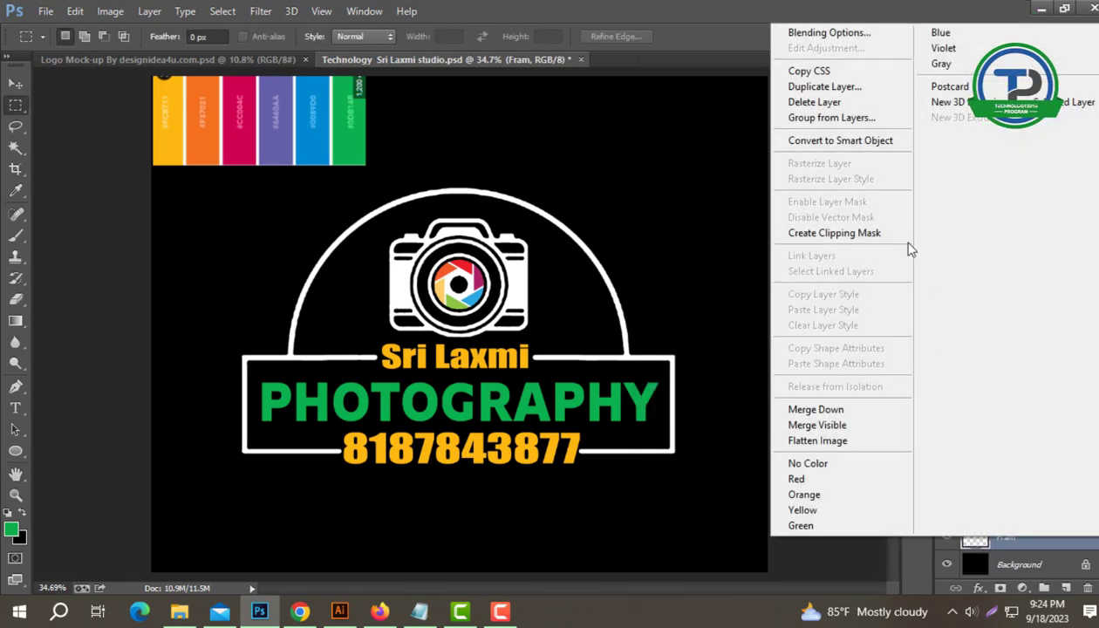
left_click(827, 37)
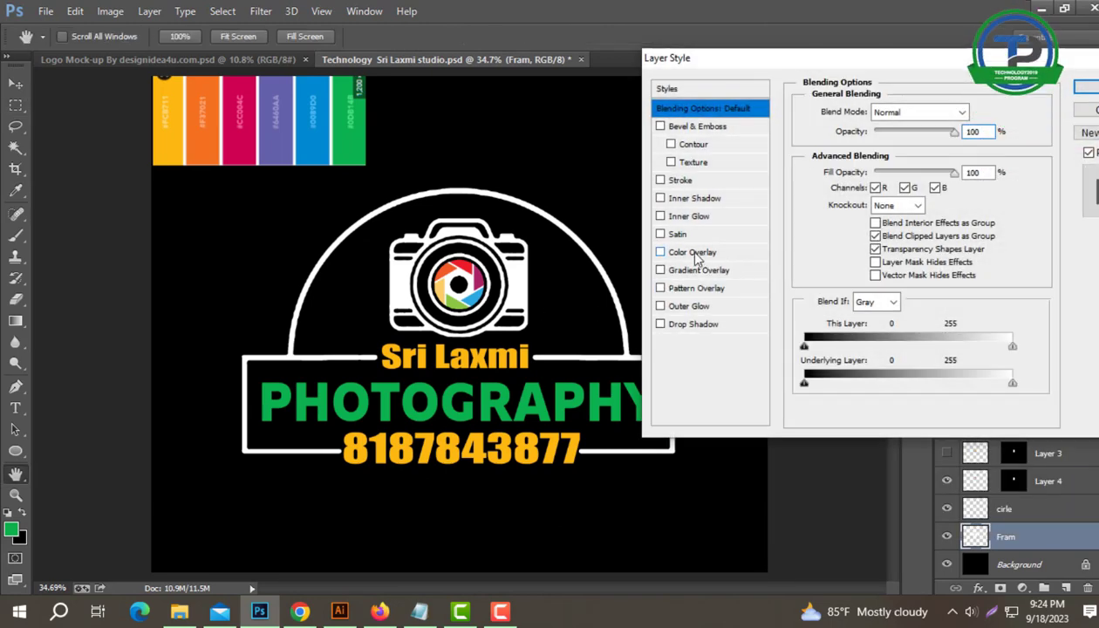
left_click(694, 253)
left_click(969, 113)
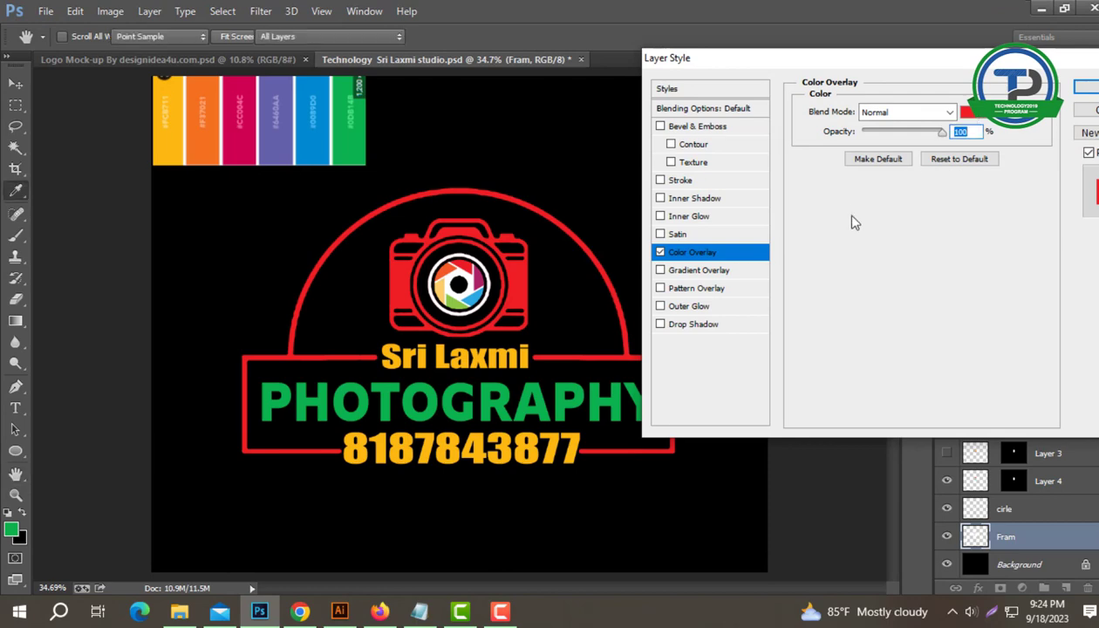
left_click(390, 397)
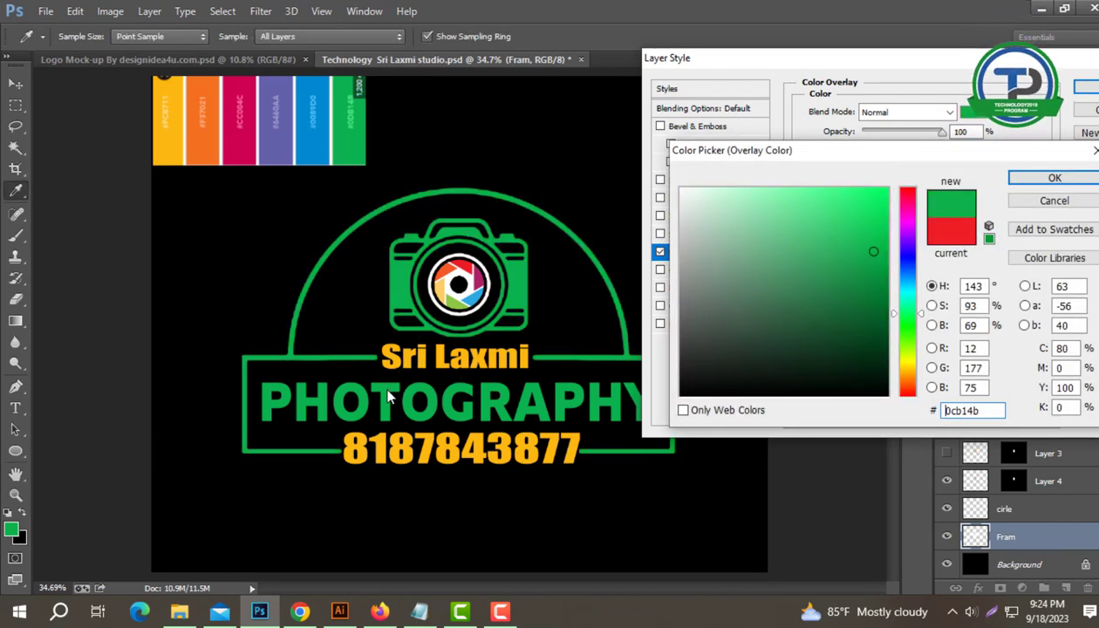
left_click(1053, 180)
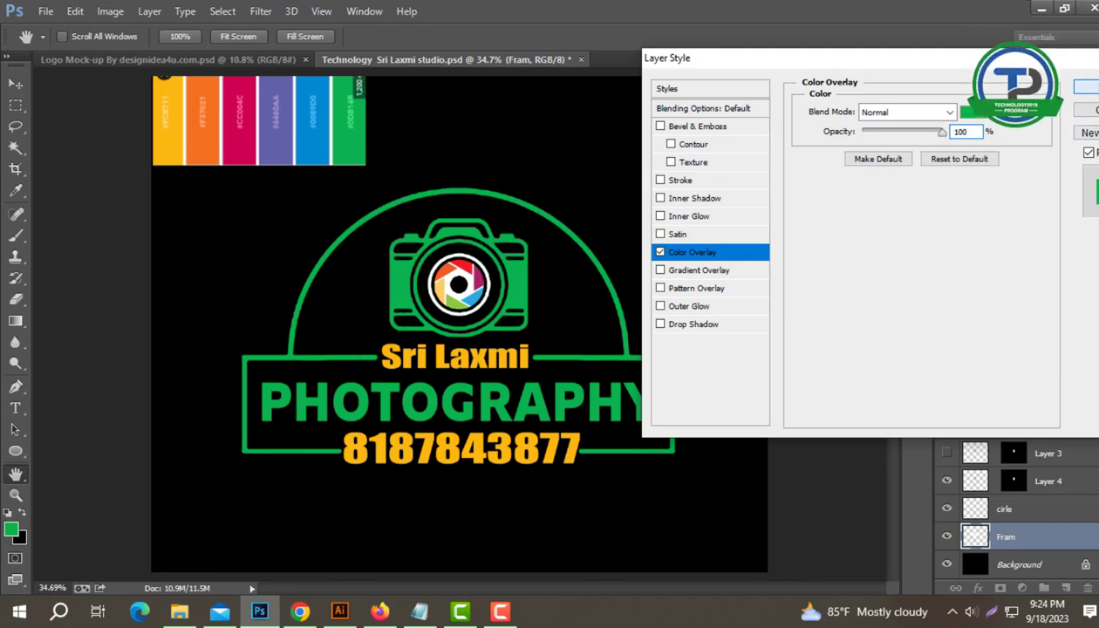
key("Return")
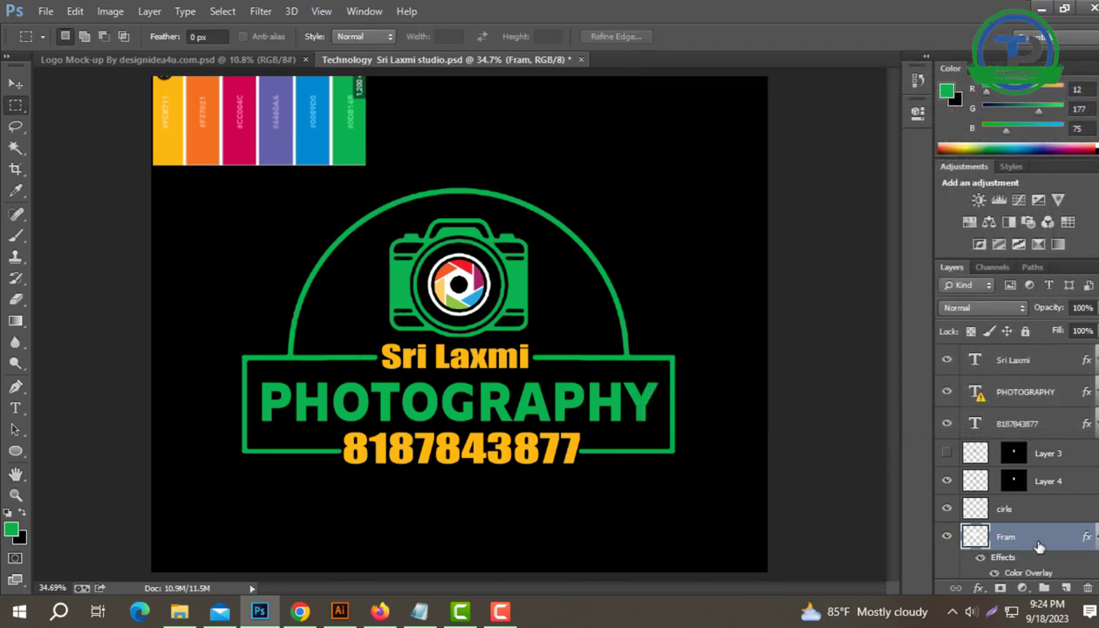
Add a Color Overlay to the cirle layer in yellow #fdb812, sampled from the "Sri Laxmi" text.
left_click(1003, 513)
right_click(1003, 513)
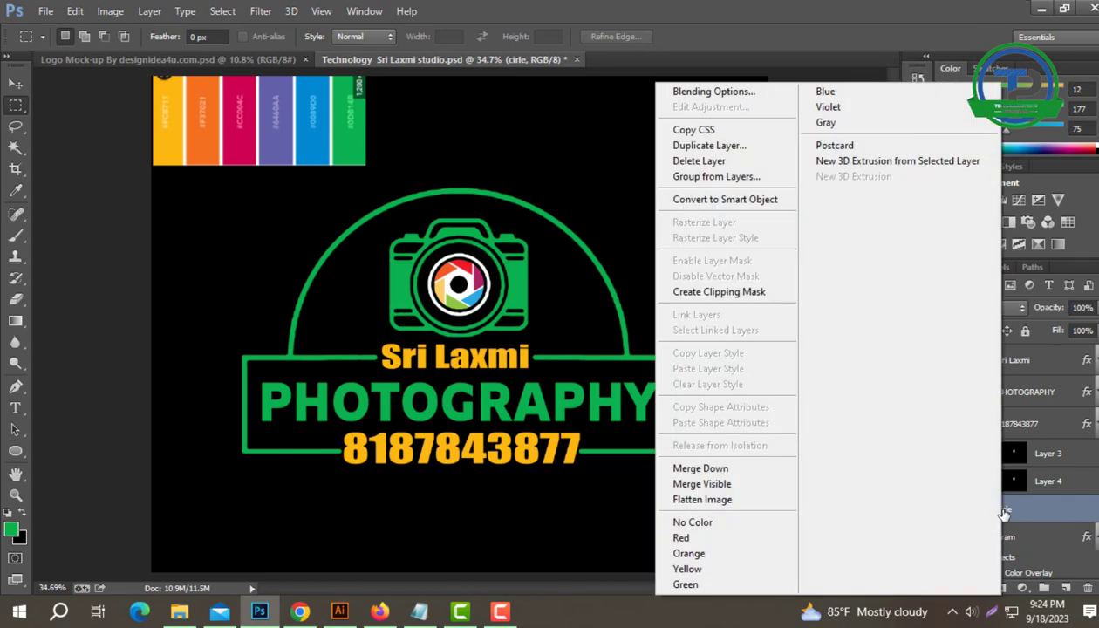
left_click(1031, 512)
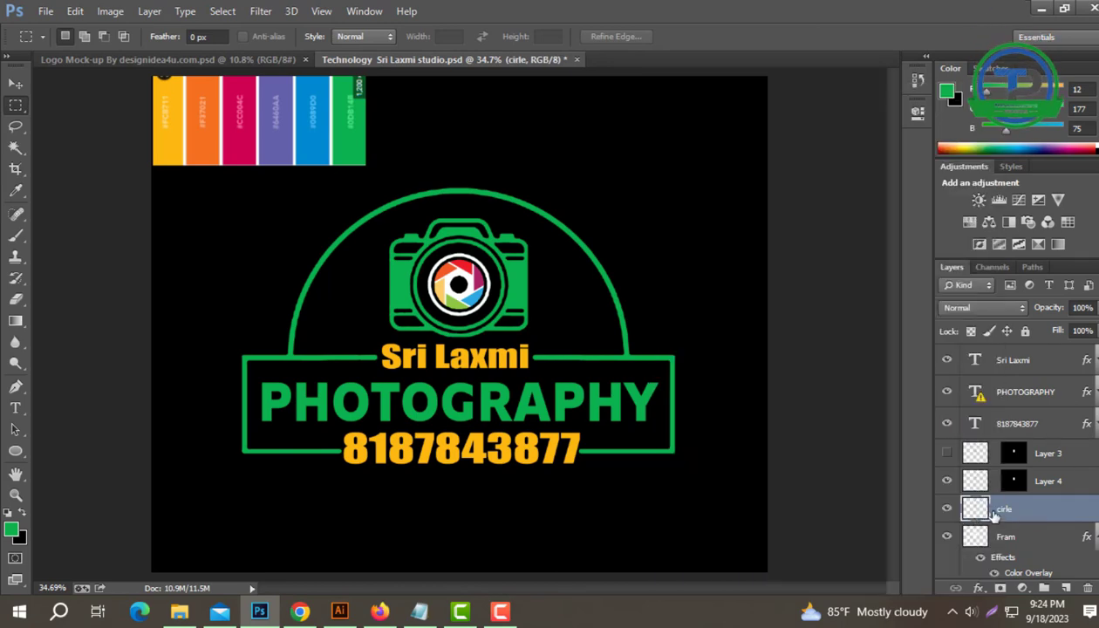
right_click(1005, 516)
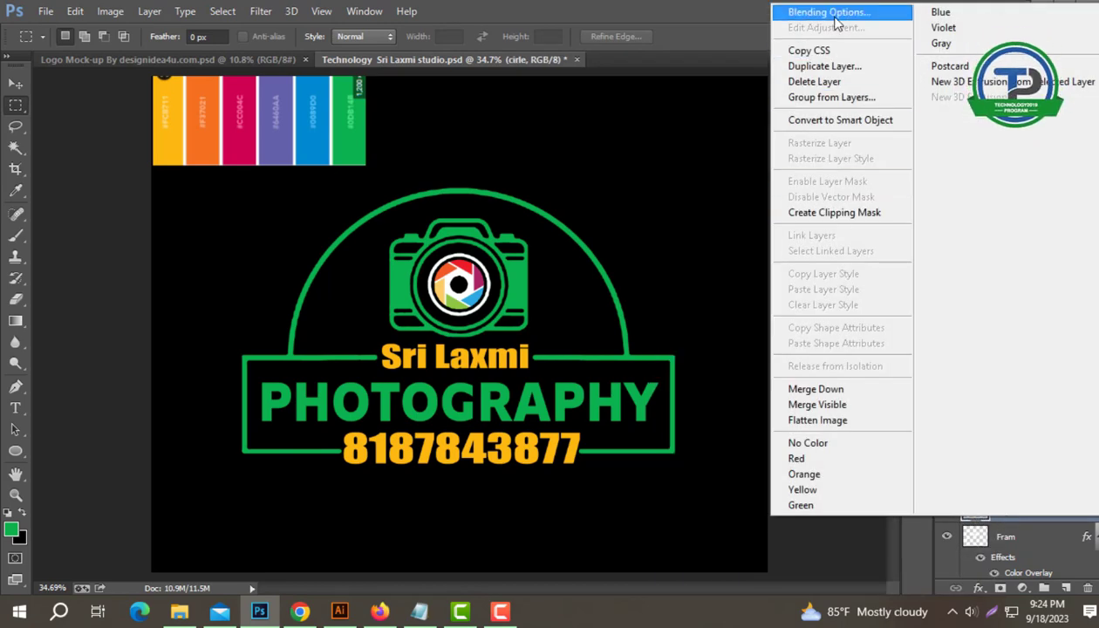
left_click(838, 263)
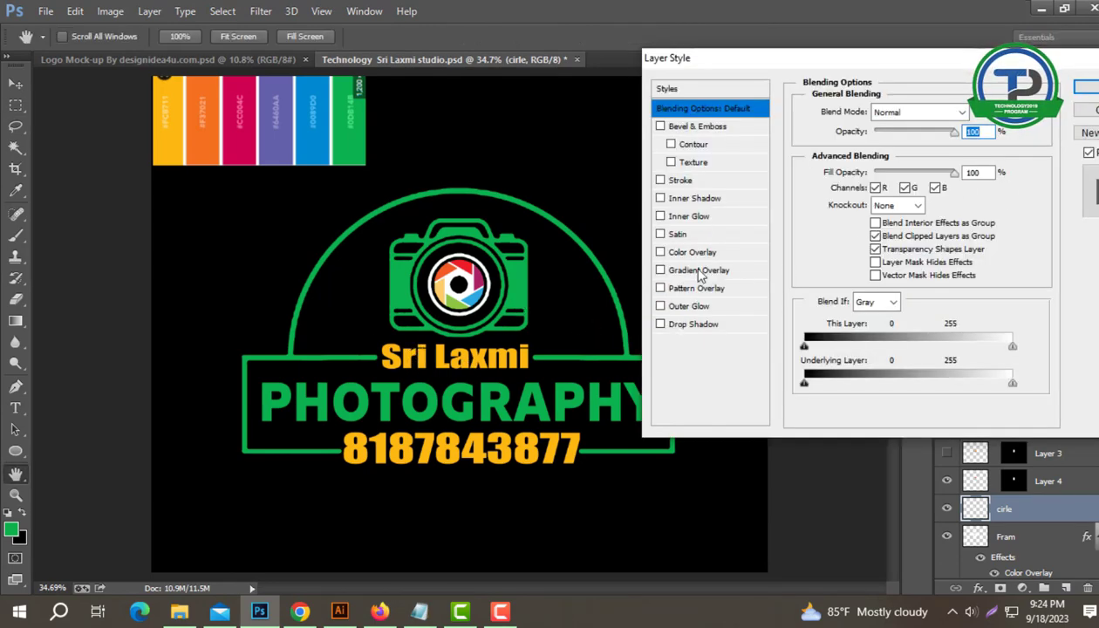
left_click(663, 253)
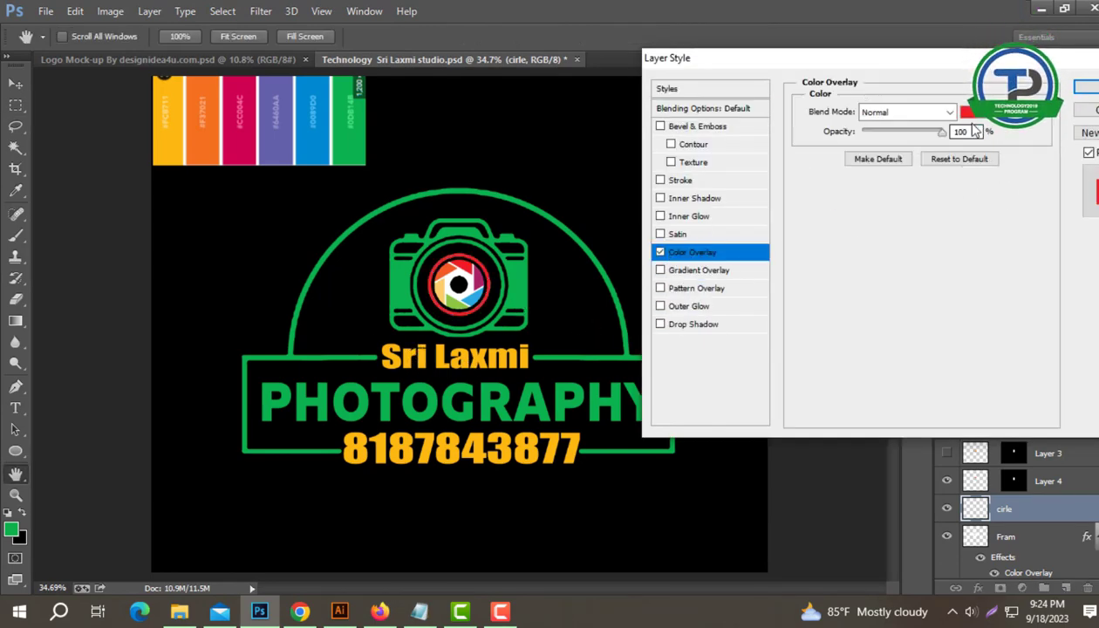
left_click(966, 111)
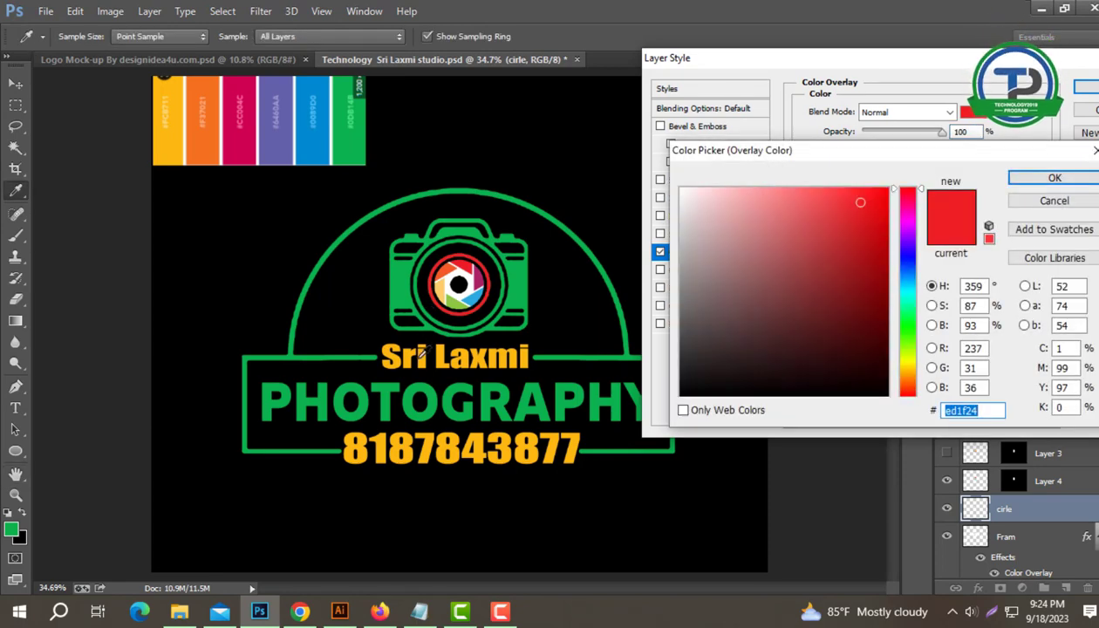
left_click(430, 349)
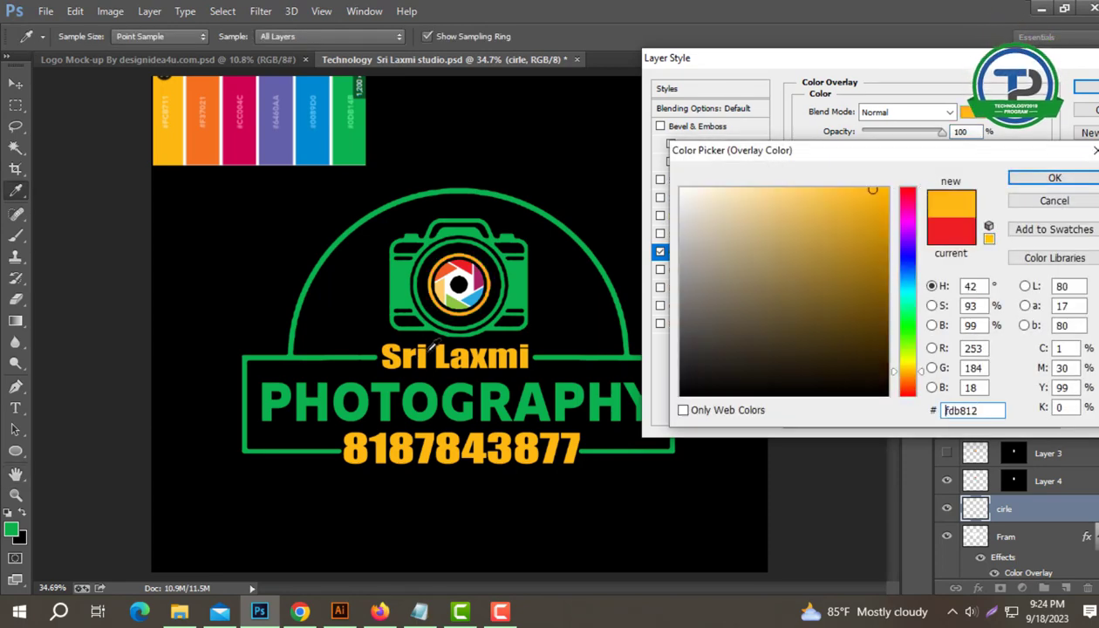
left_click(1055, 178)
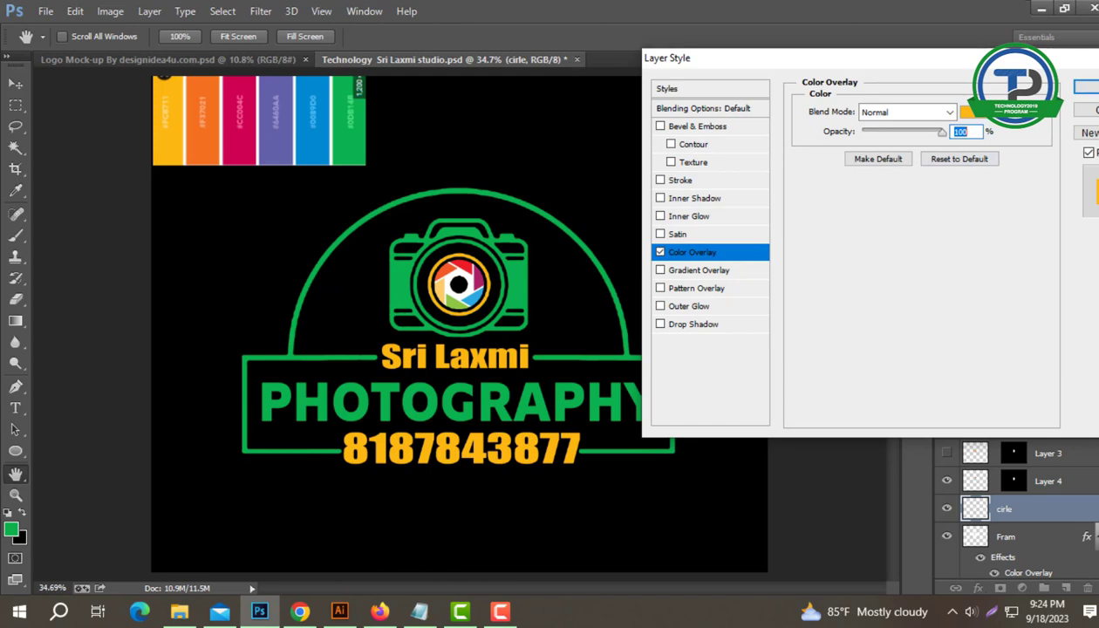
key("Return")
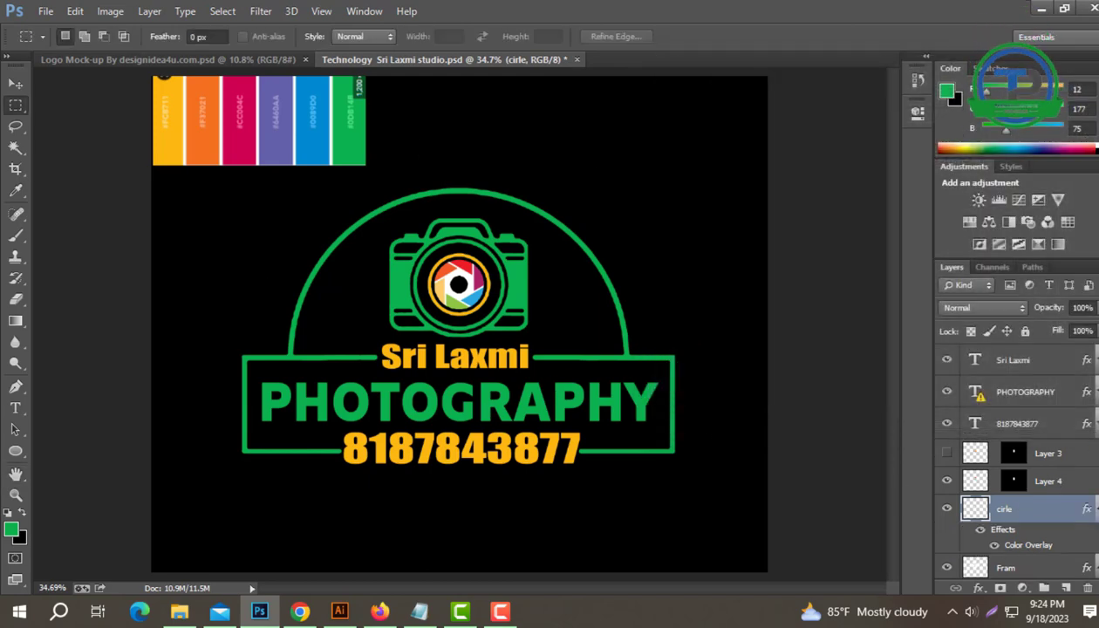
Toggle the Background layer's visibility to check transparency, and add a new empty layer directly above it.
scroll(958, 528, "down", 2)
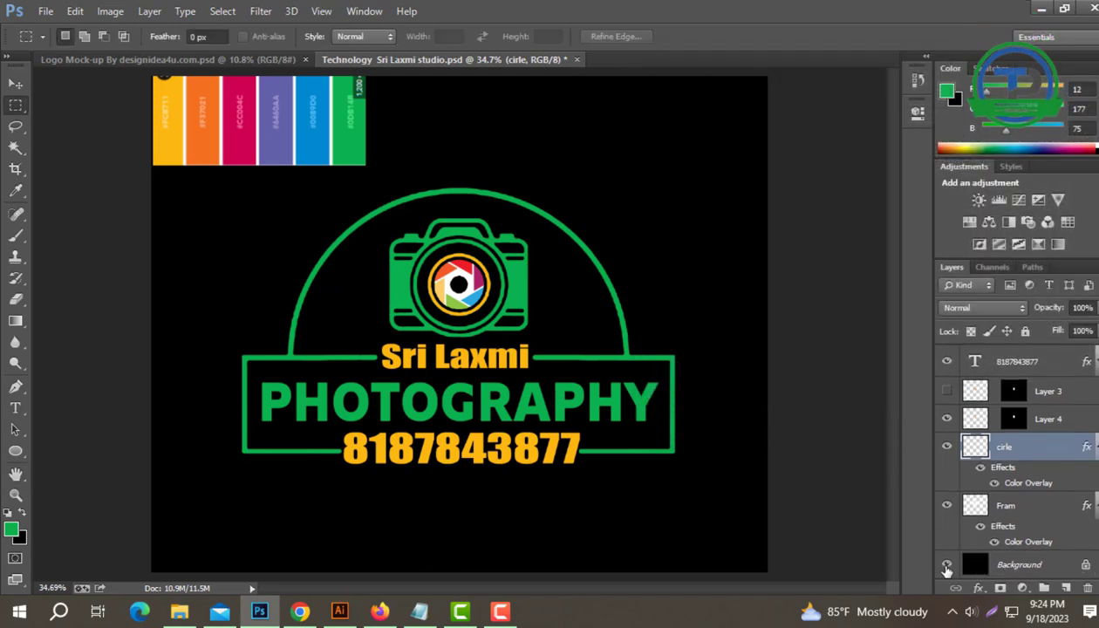
left_click(948, 566)
left_click(947, 566)
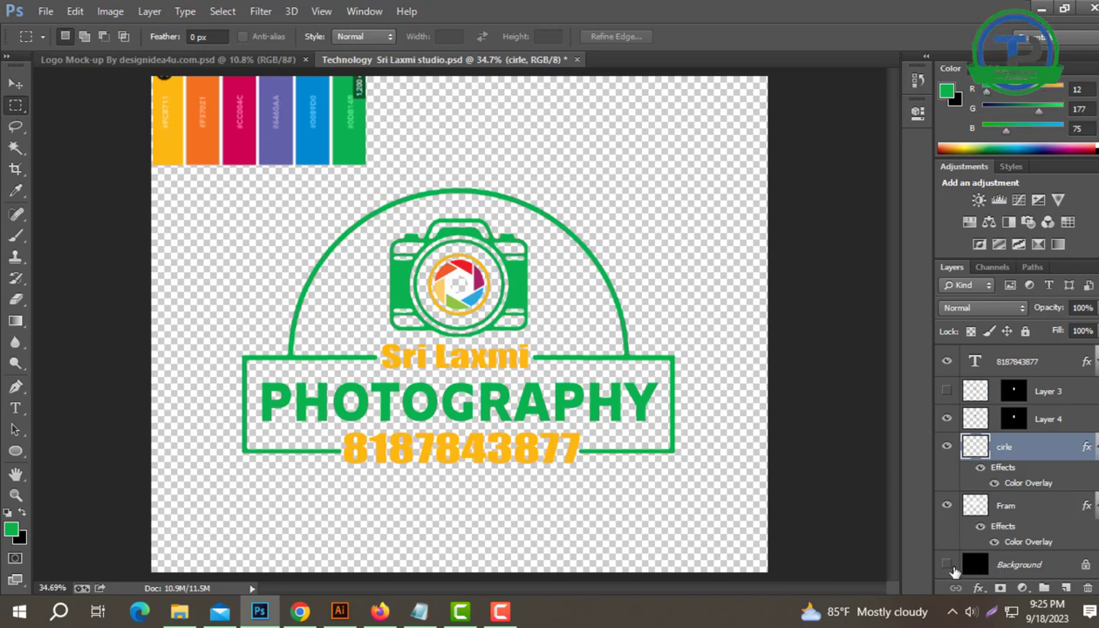
left_click(1047, 564)
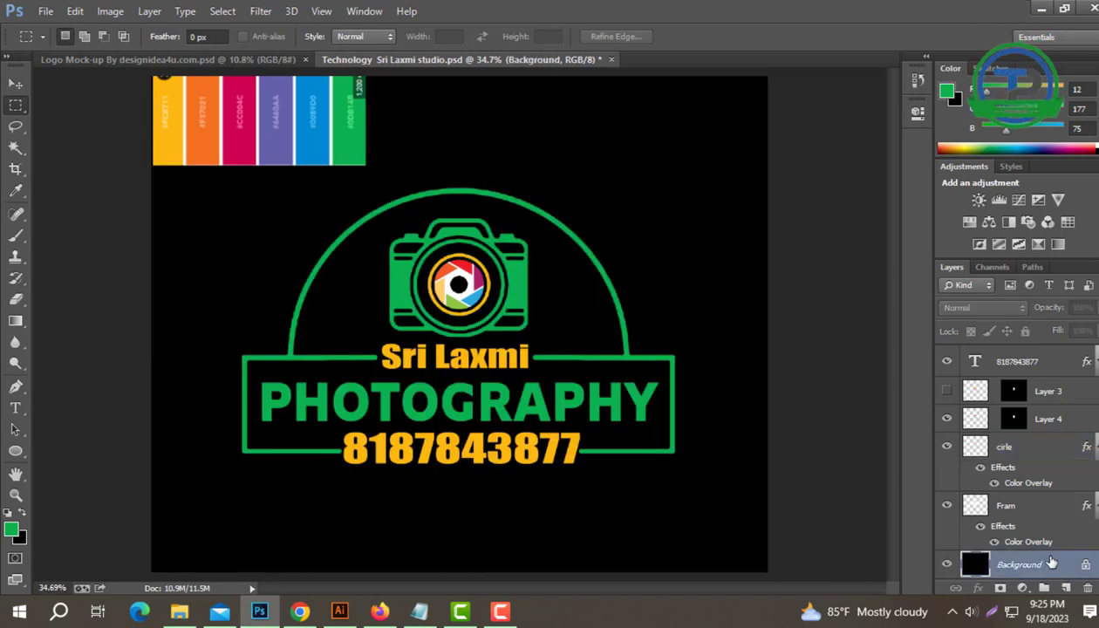
left_click(1064, 586)
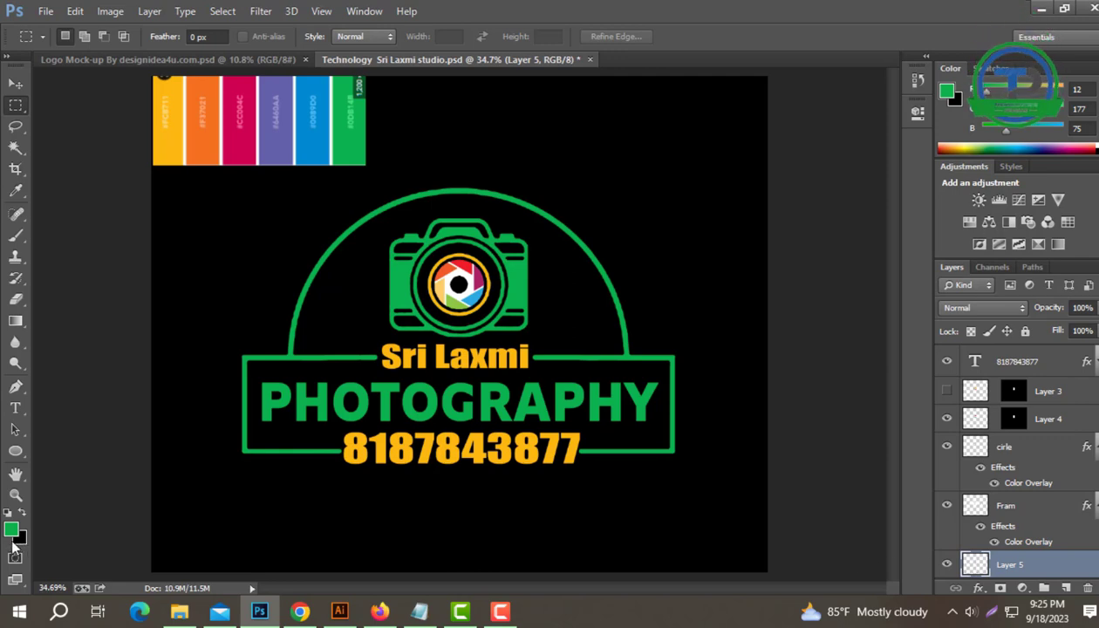
Set the background colour to white and fill the new layer with it.
left_click(21, 540)
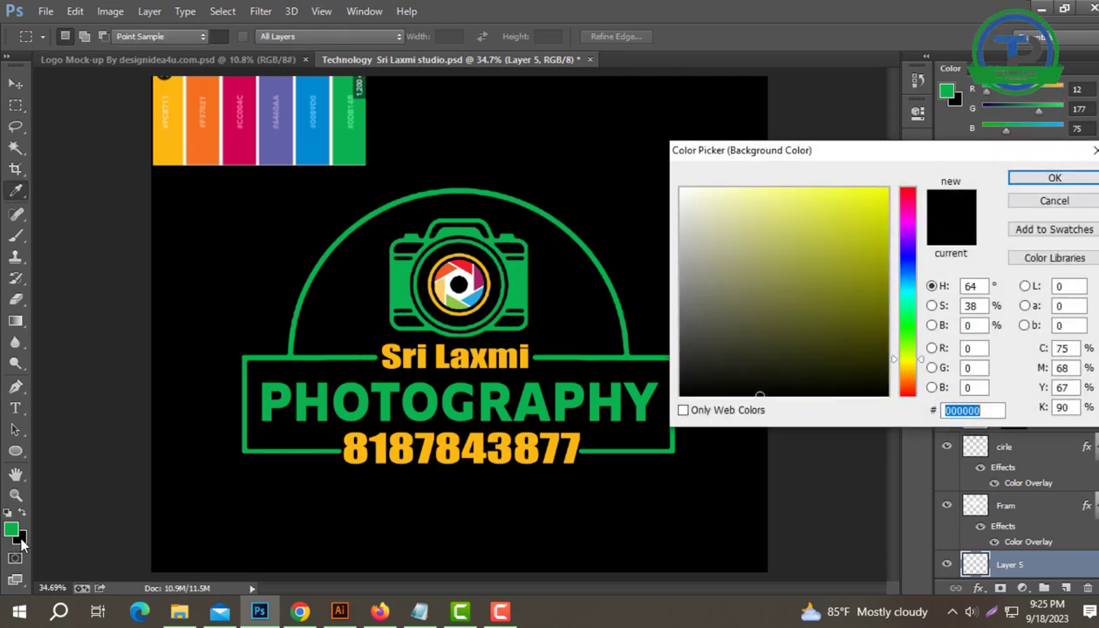
left_click_drag(860, 162, 354, 223)
left_click_drag(232, 275, 169, 240)
left_click(567, 241)
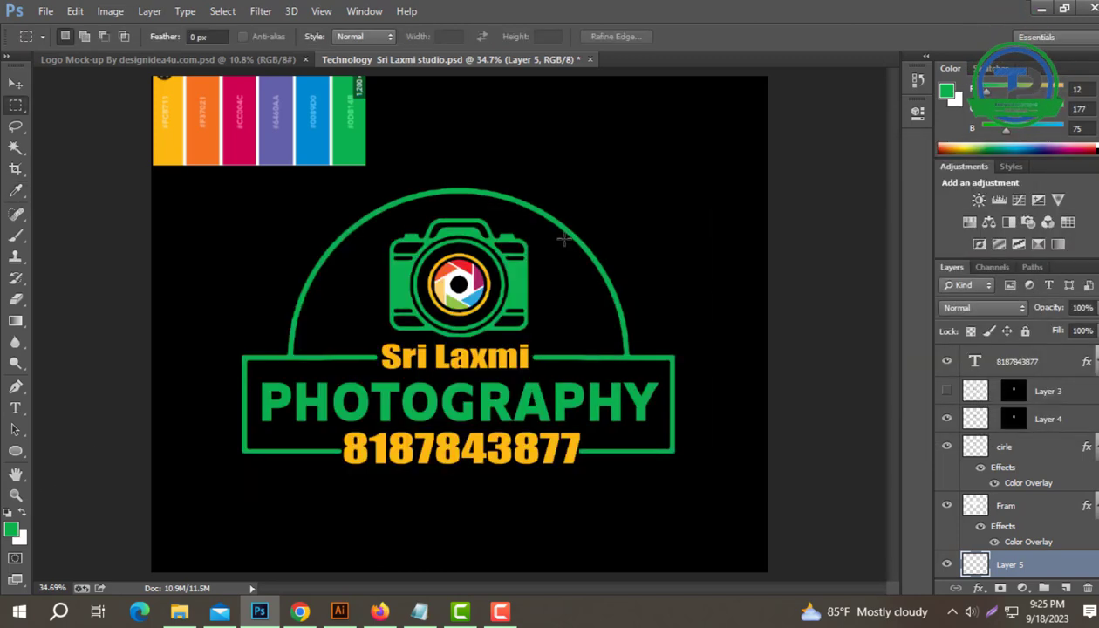
key("ctrl+BackSpace")
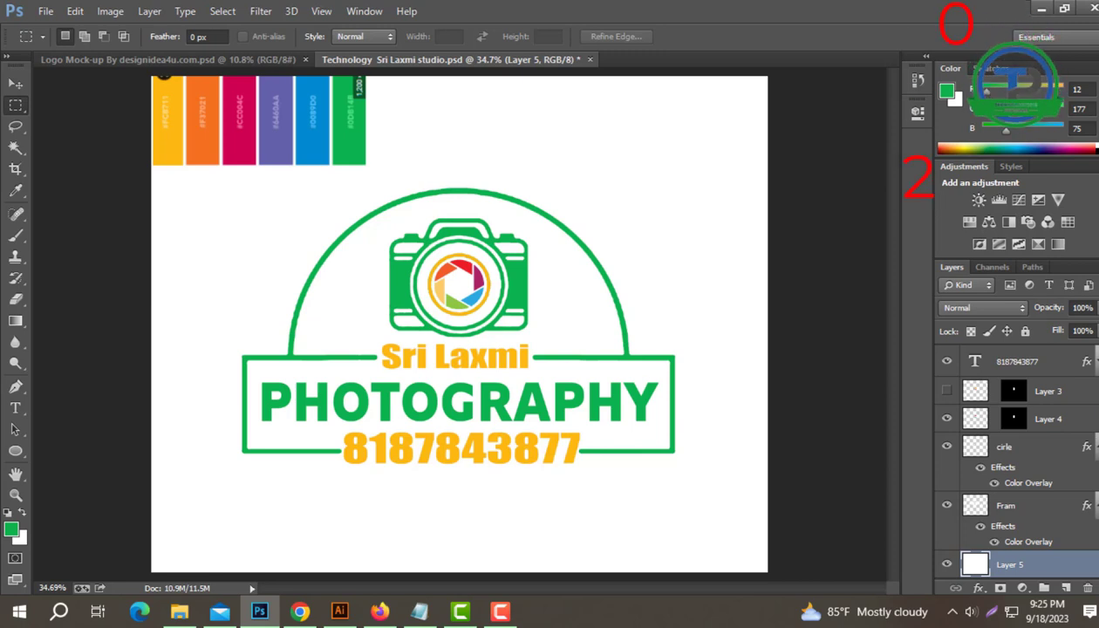
Hide the colour palette's Vector Smart Object layer and extend the canvas slightly at its lower edge with the Crop tool.
scroll(957, 365, "up", 3)
left_click(947, 359)
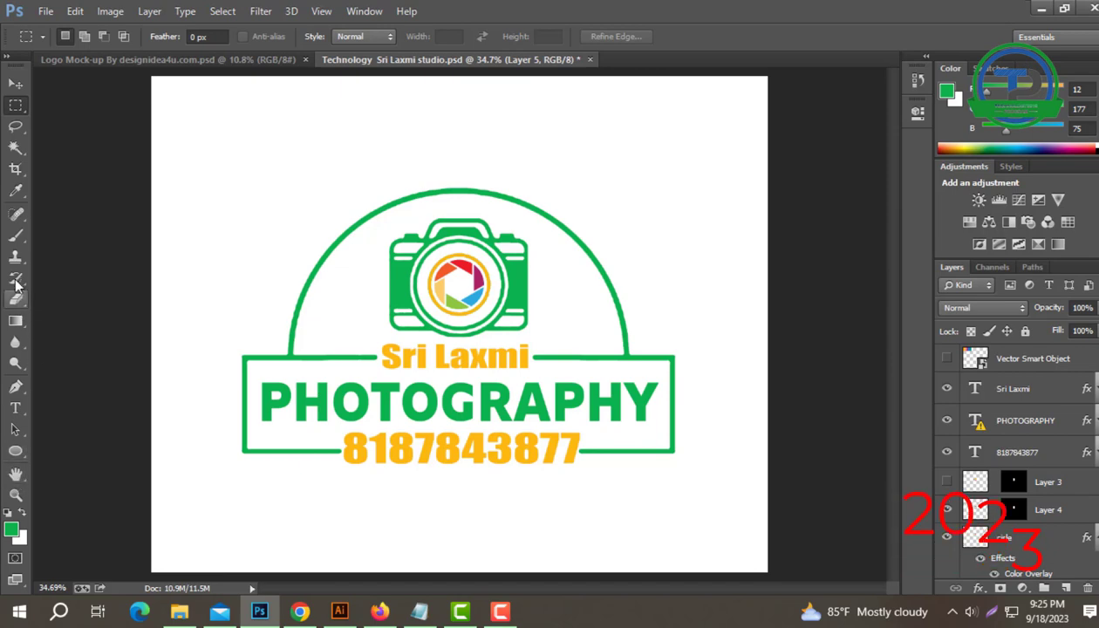
left_click(15, 168)
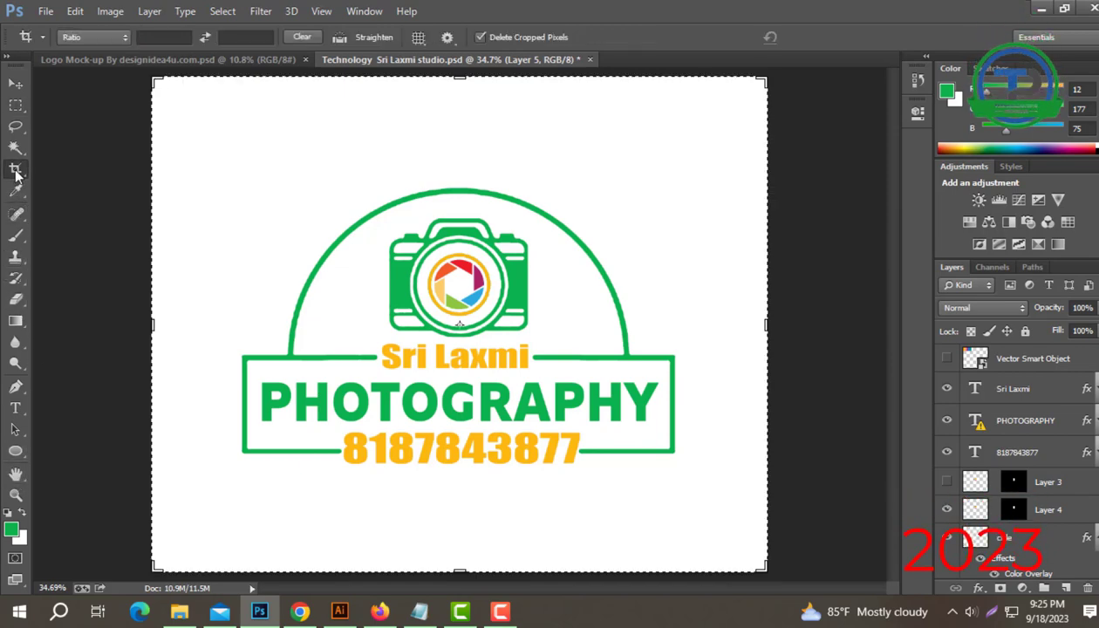
mouse_move(459, 567)
left_mouse_down()
mouse_move(466, 589)
mouse_move(471, 568)
left_mouse_up()
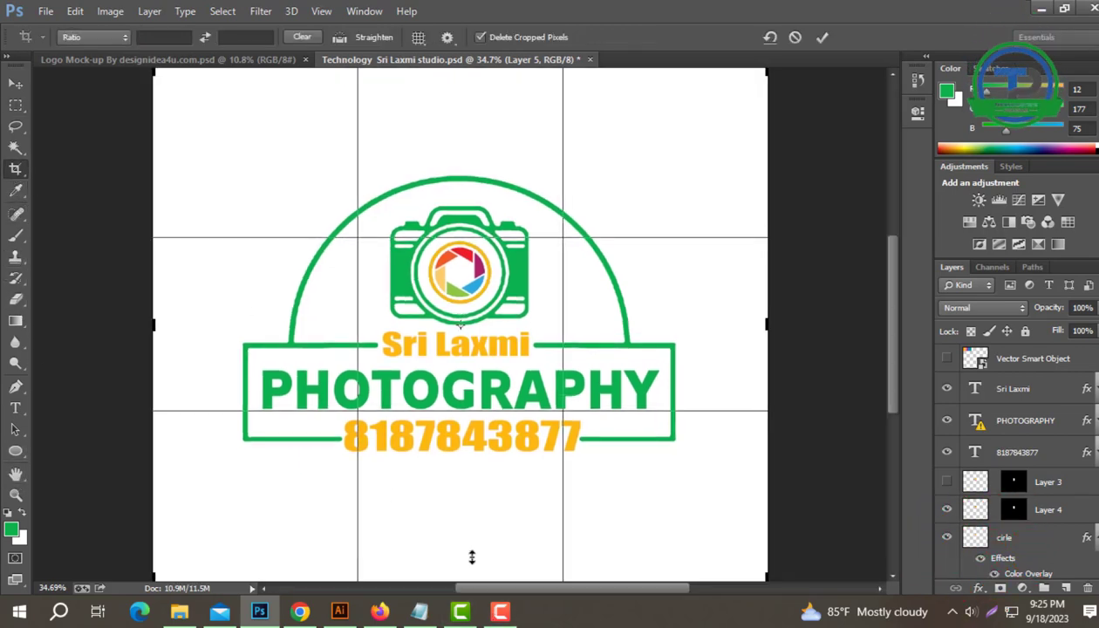
left_click(16, 126)
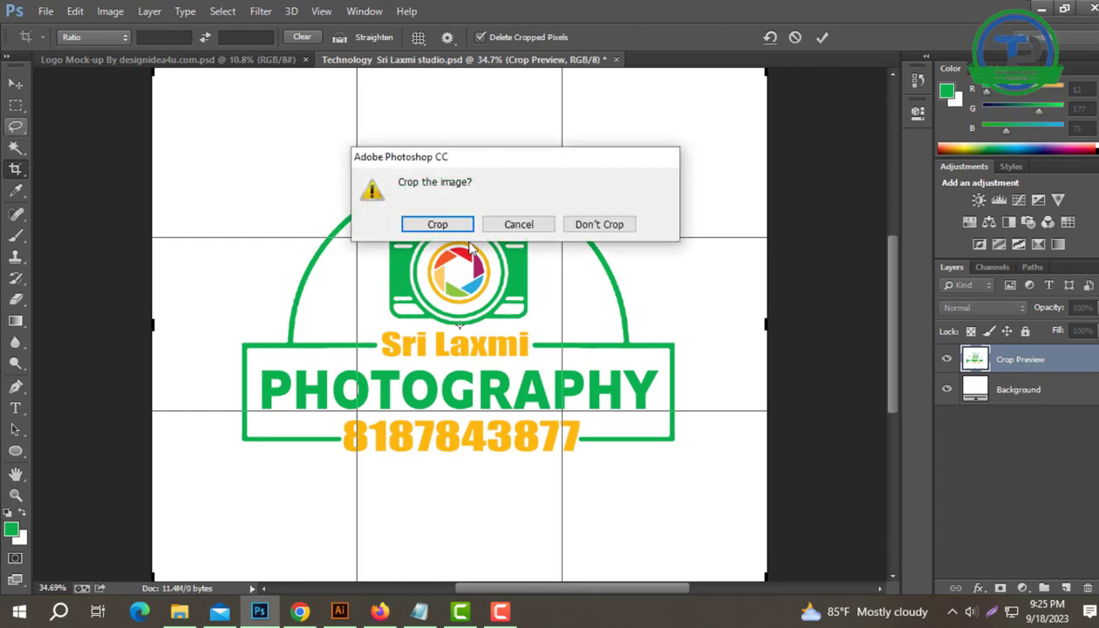
key("Return")
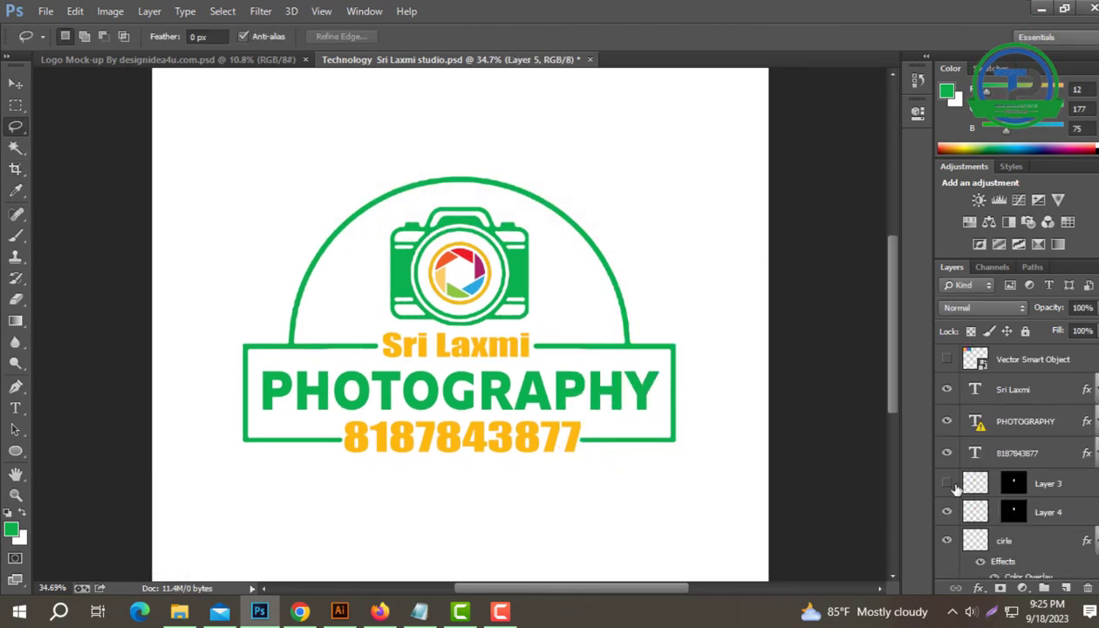
Rename the white-filled layer above the Background layer as "white".
scroll(1049, 513, "down", 3)
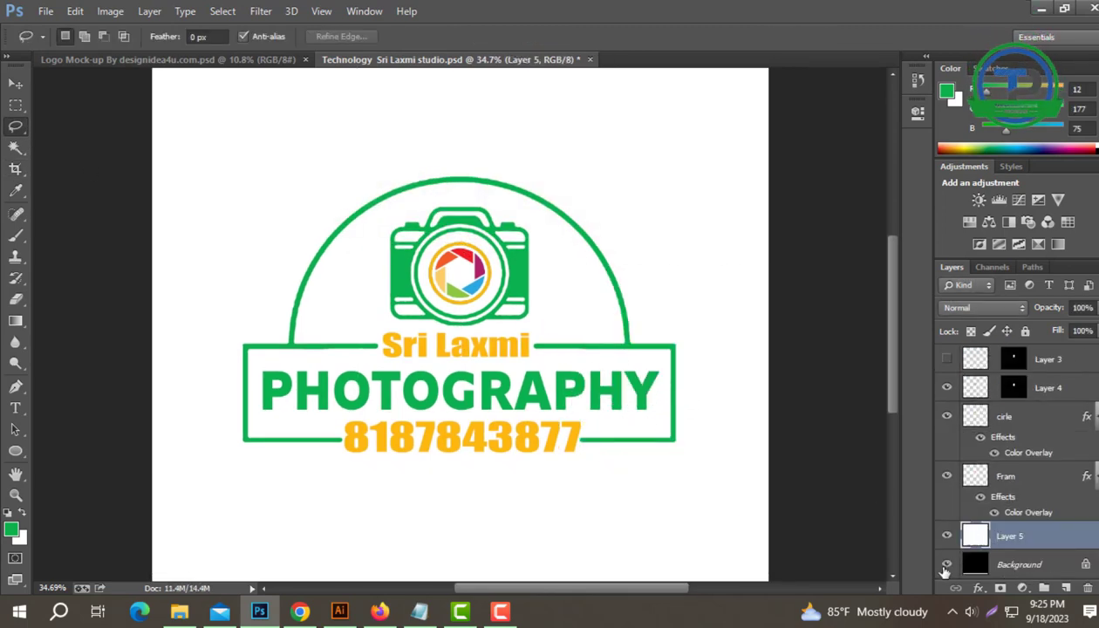
double_click(1010, 536)
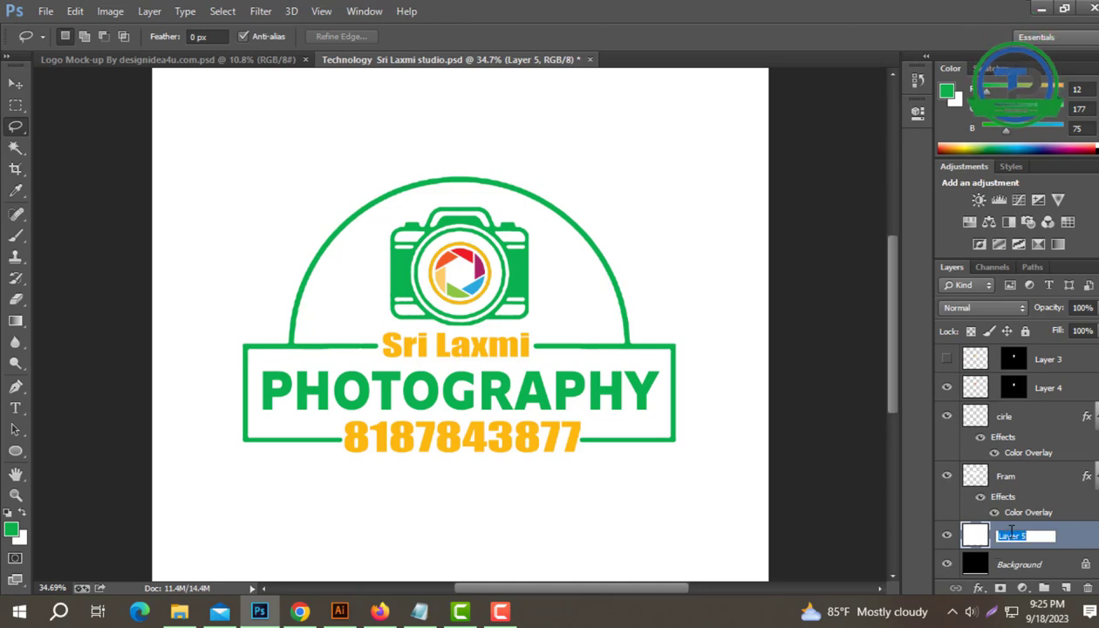
type("white")
key("Return")
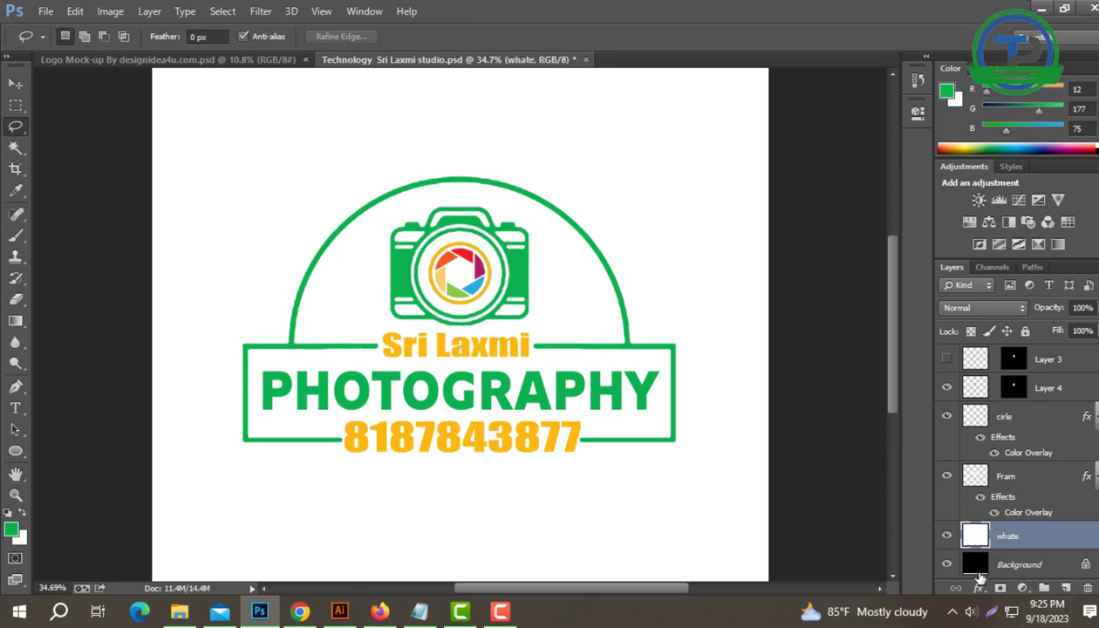
double_click(1010, 535)
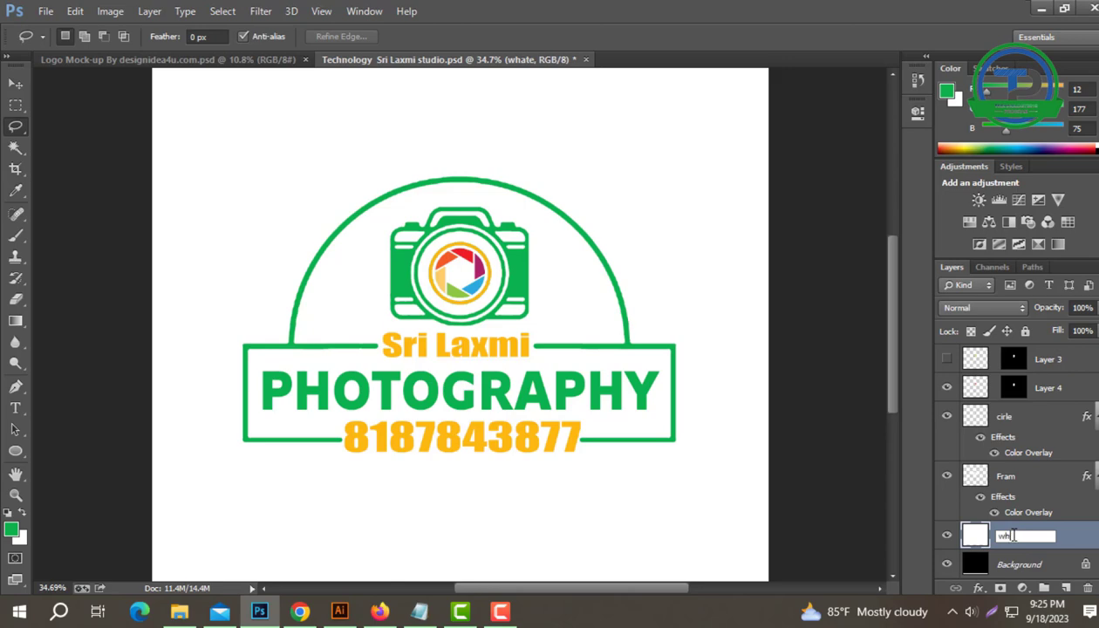
type("white")
key("Return")
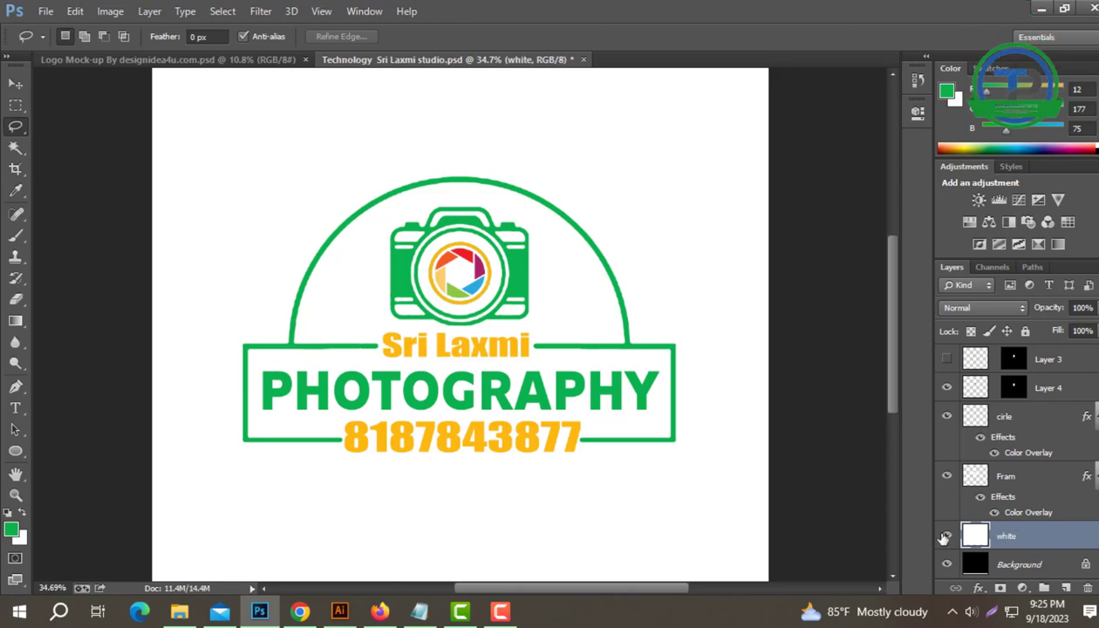
Hide the white layer to check the logo on the black Background, and show it again.
left_click(948, 536)
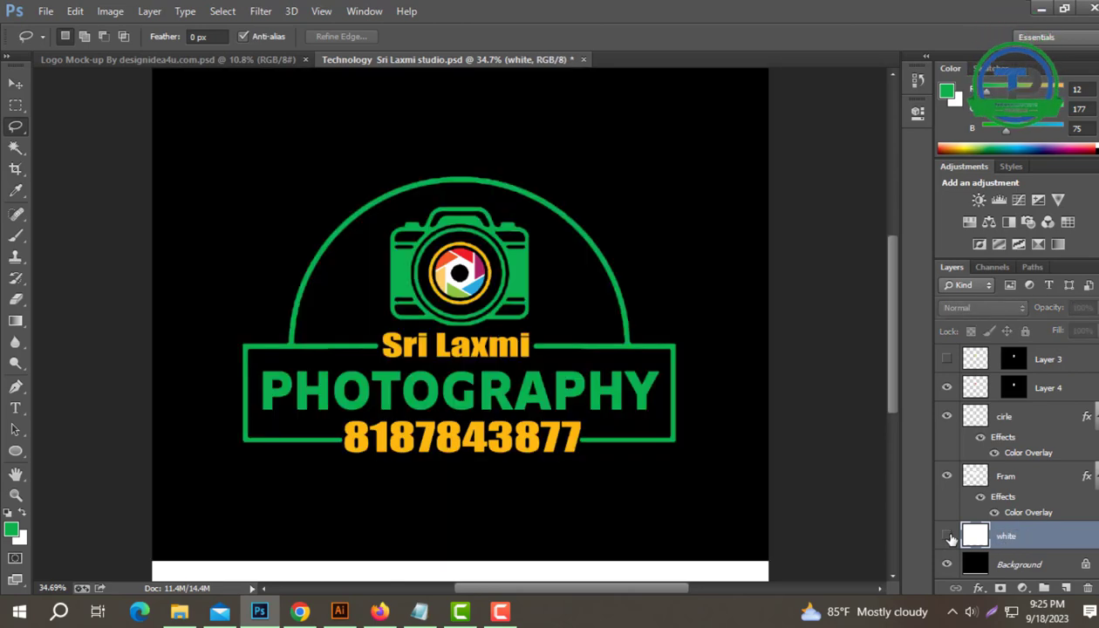
left_click(1012, 565)
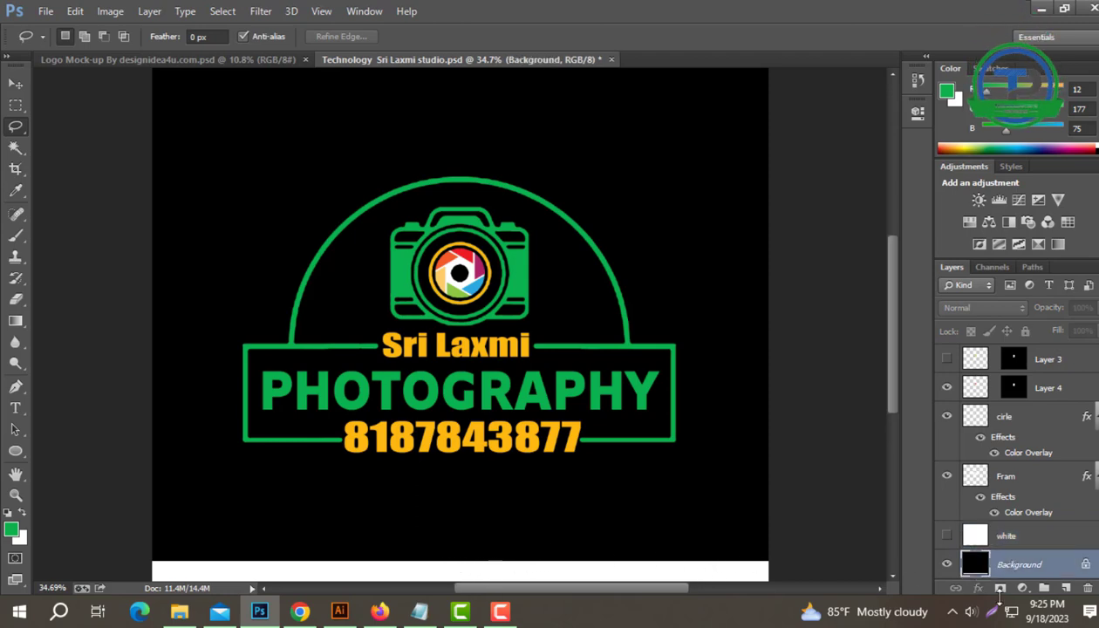
left_click(947, 539)
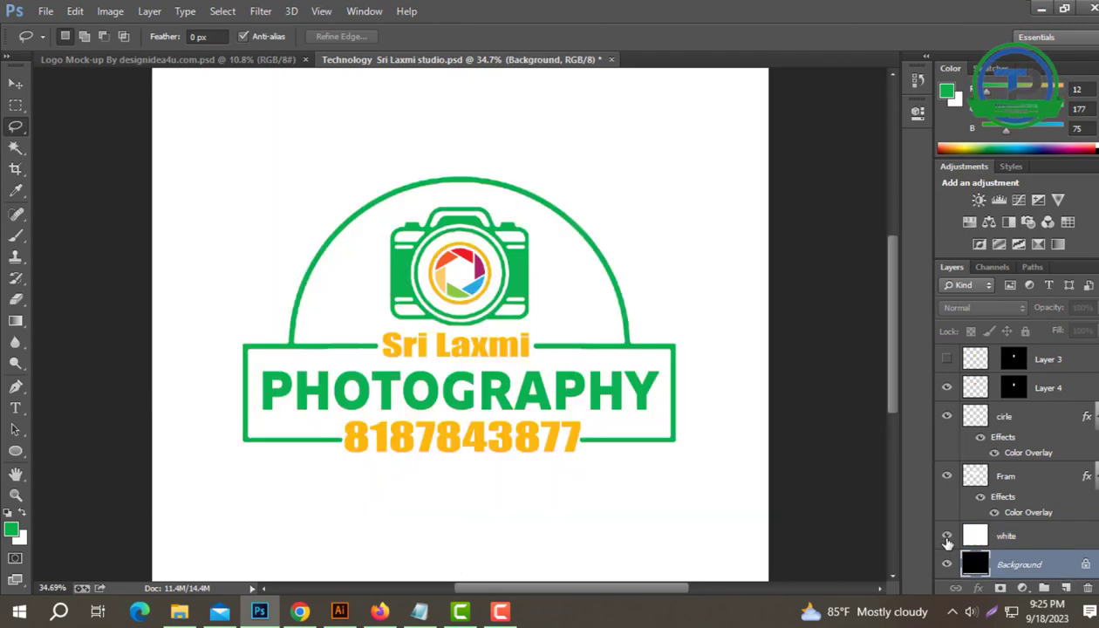